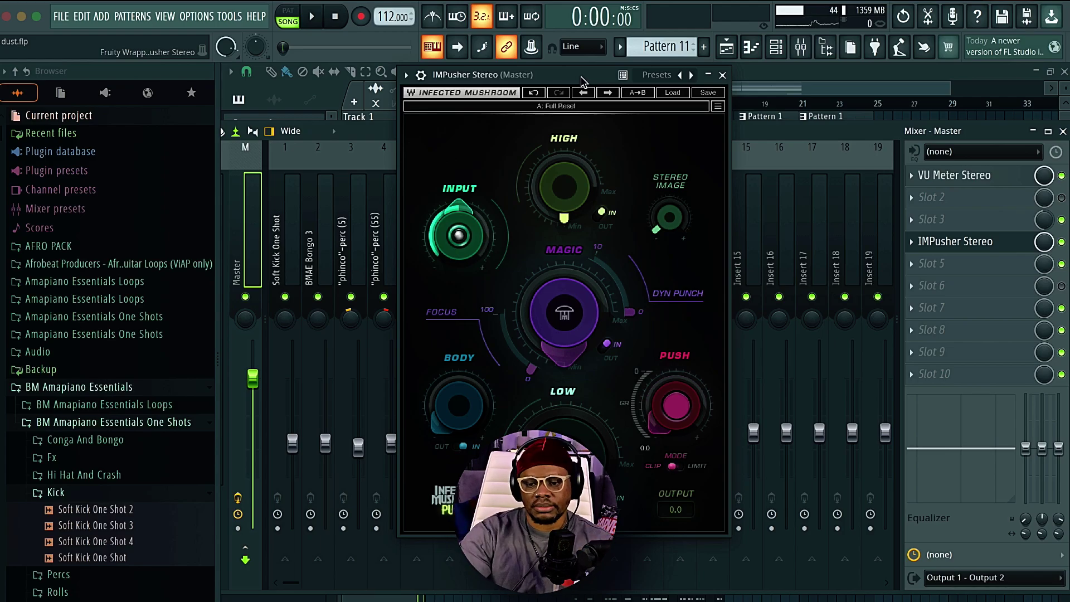
Check the song's level on the master channel's VU Meter Stereo during playback and close the meter.
drag(586, 81, 555, 82)
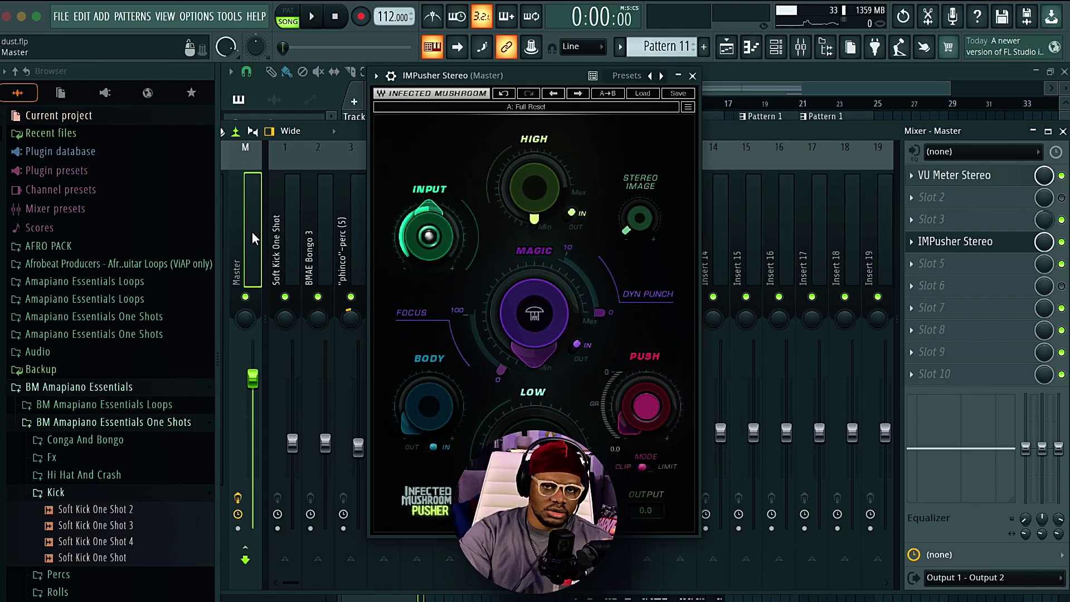
click(970, 176)
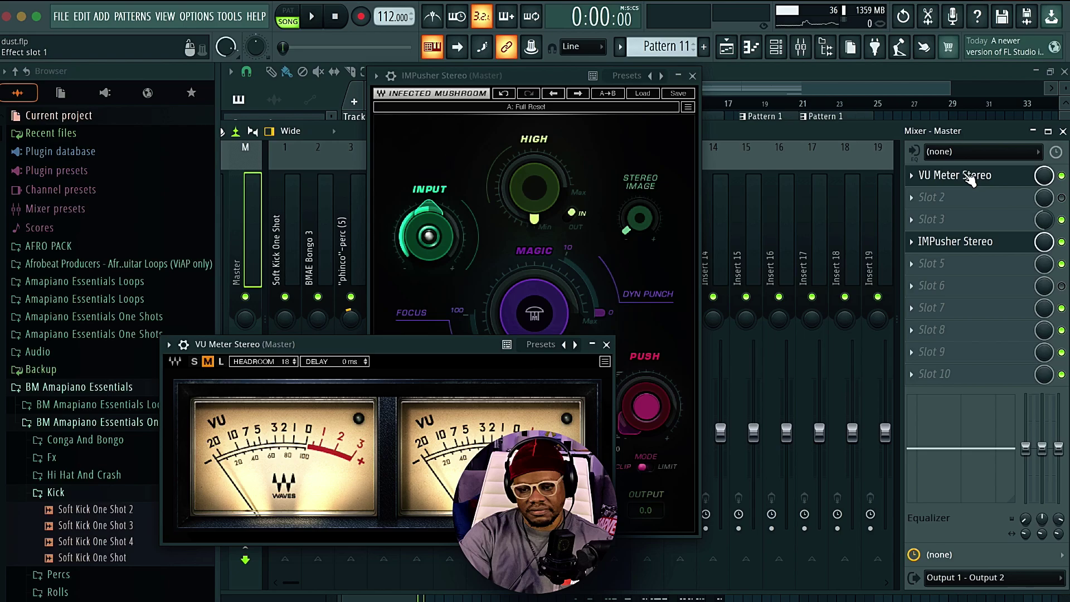
drag(437, 346, 553, 208)
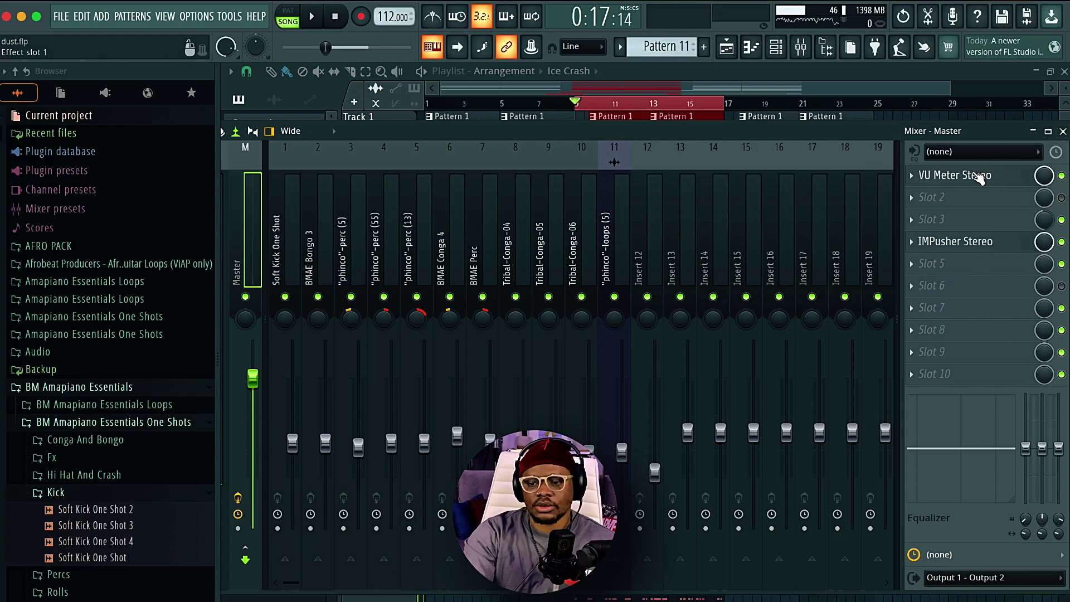
click(974, 177)
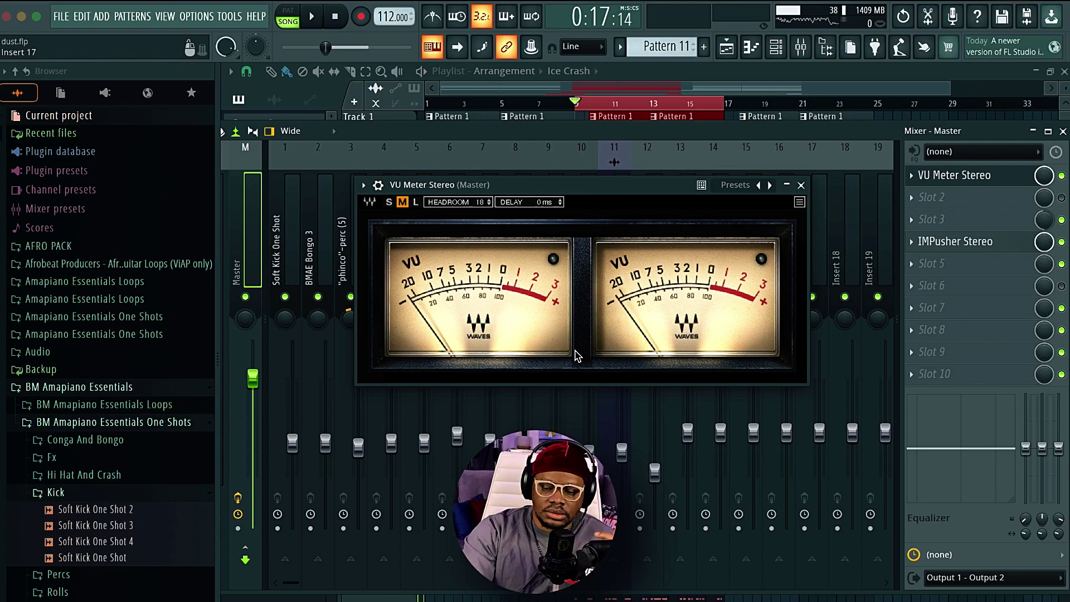
key(space)
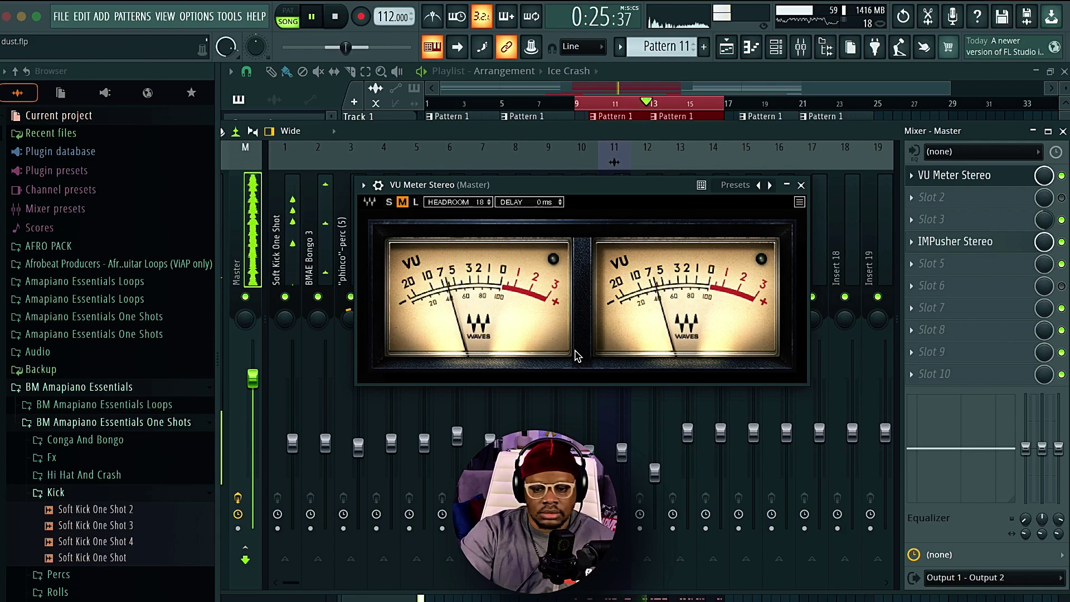
key(space)
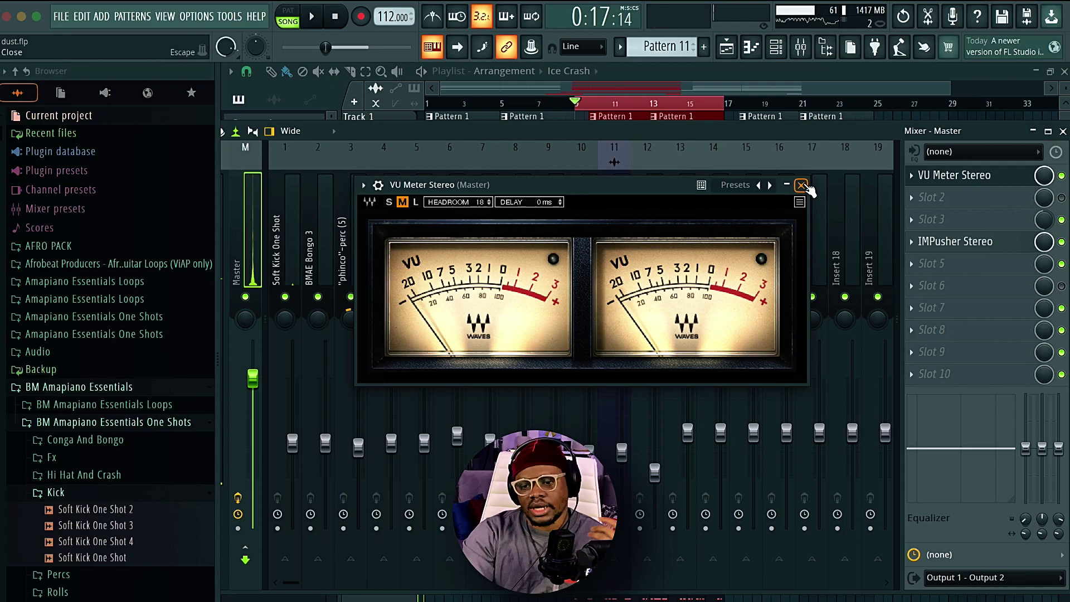
click(802, 185)
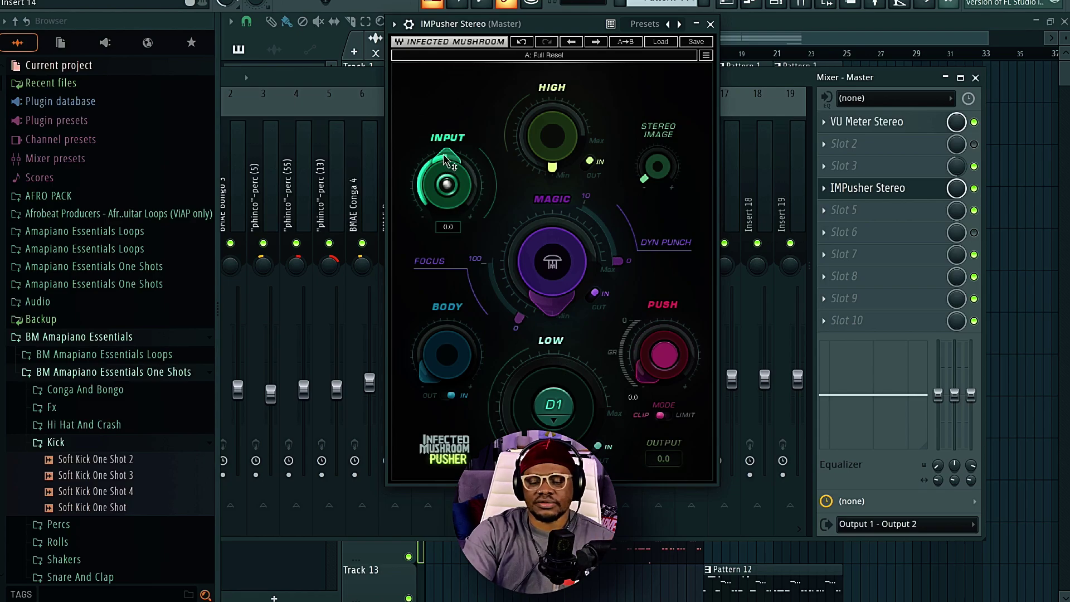
Try the Pusher's Input gain at -1.8 dB, reset it to 0.0, and test the Stereo Image control.
drag(446, 160, 446, 169)
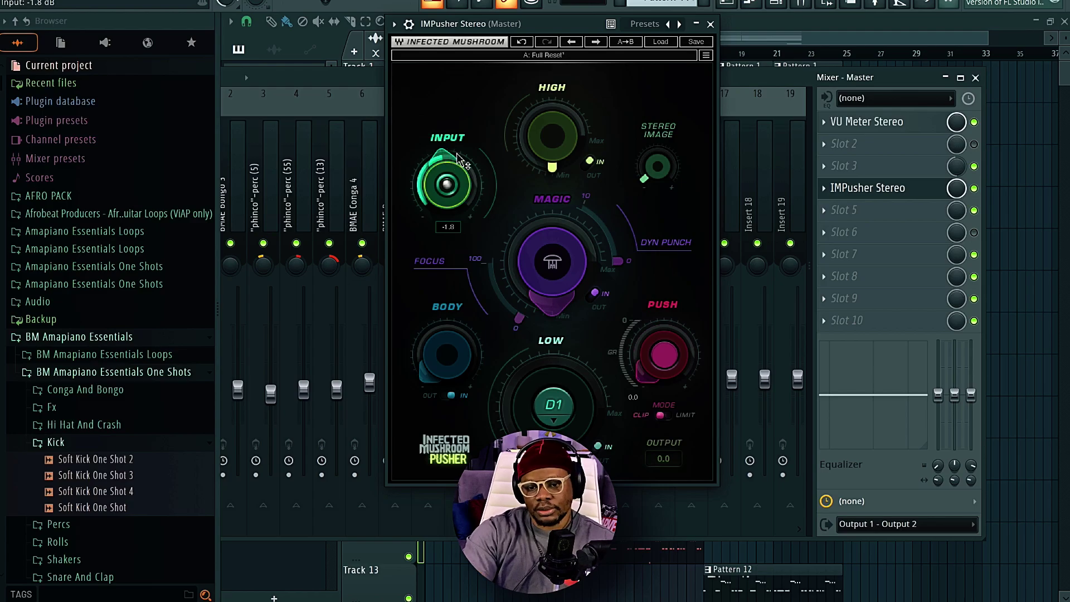
alt+click(437, 176)
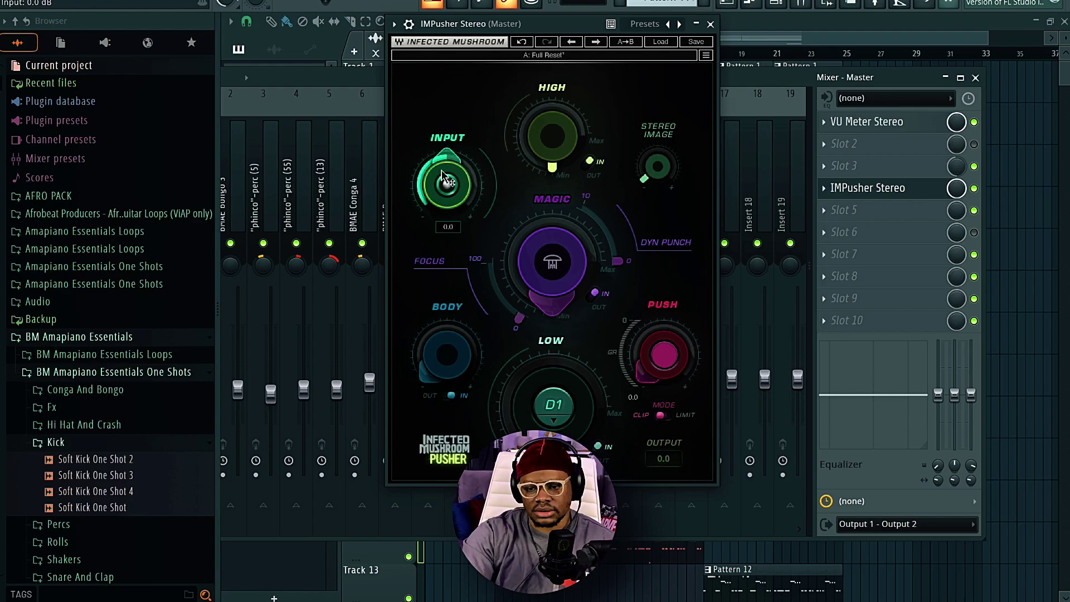
drag(658, 166, 659, 337)
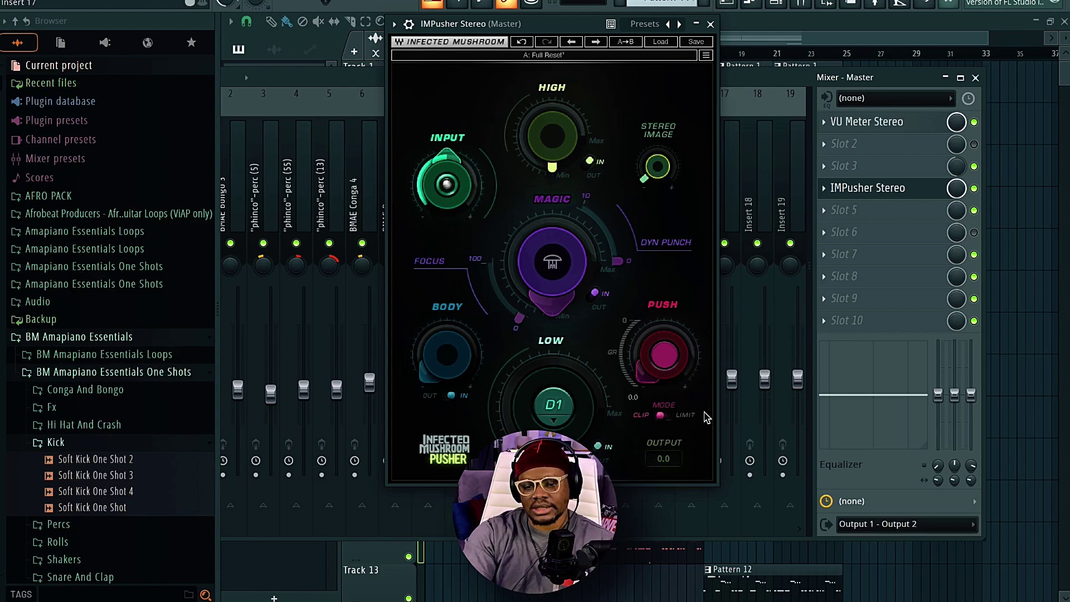
Switch the Push mode back and forth between Limit and Clip, ending on Clip.
click(664, 416)
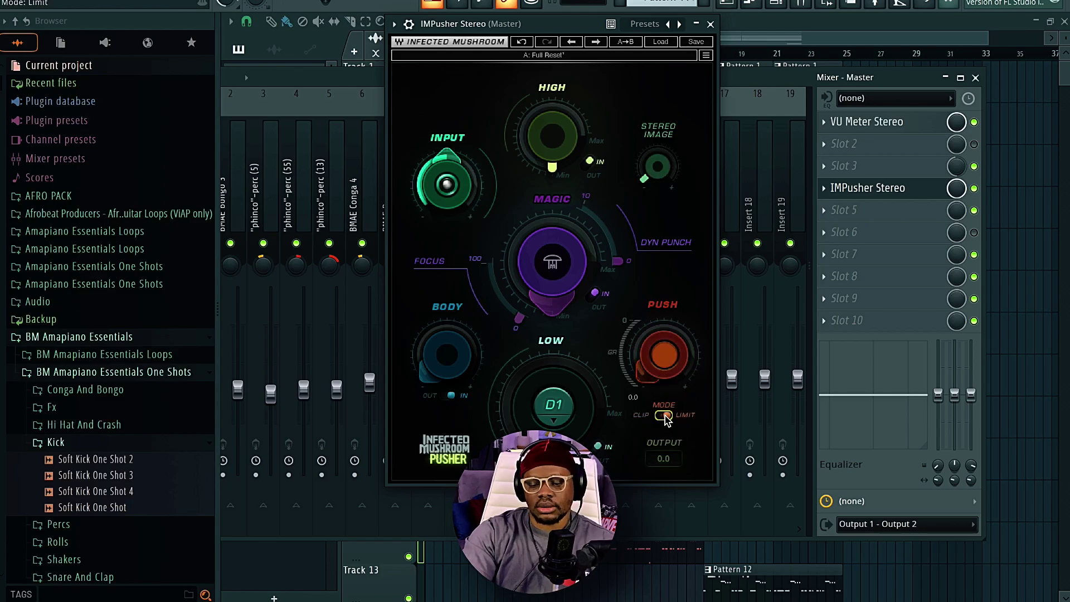
click(663, 416)
click(663, 416)
click(663, 416)
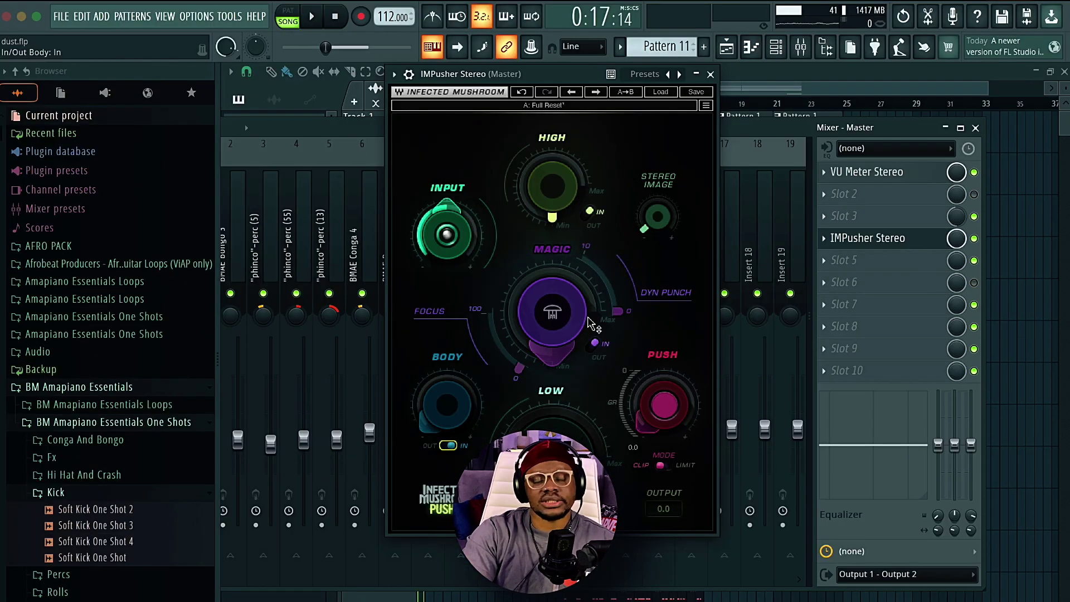
Audition the Pusher's High boost at 10.0 while the song plays, and set it to 5.0.
mouse_move(556, 198)
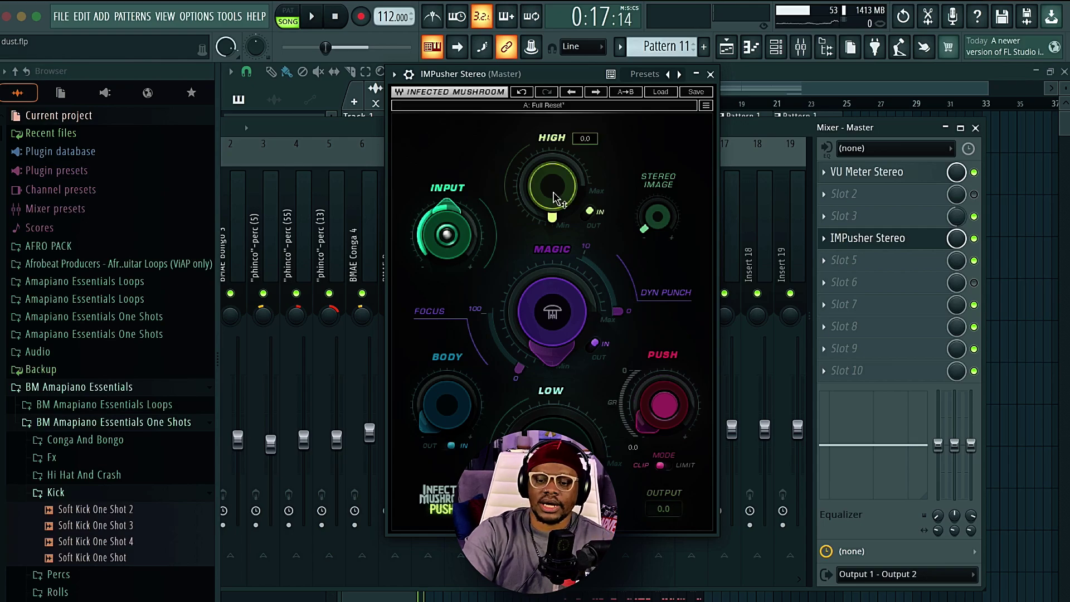
key(space)
drag(556, 198, 537, 207)
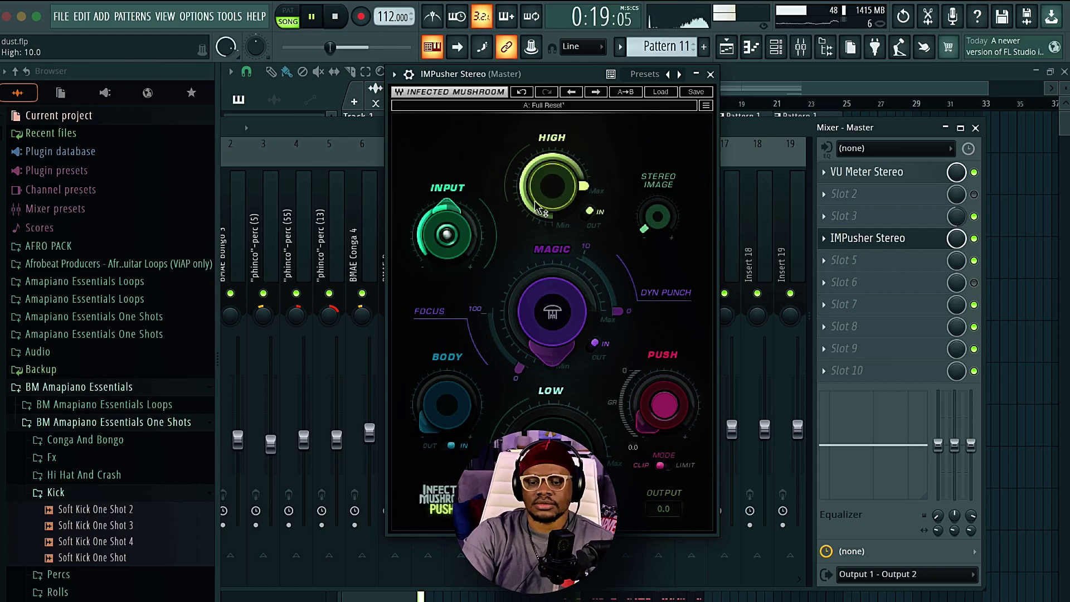
mouse_move(546, 191)
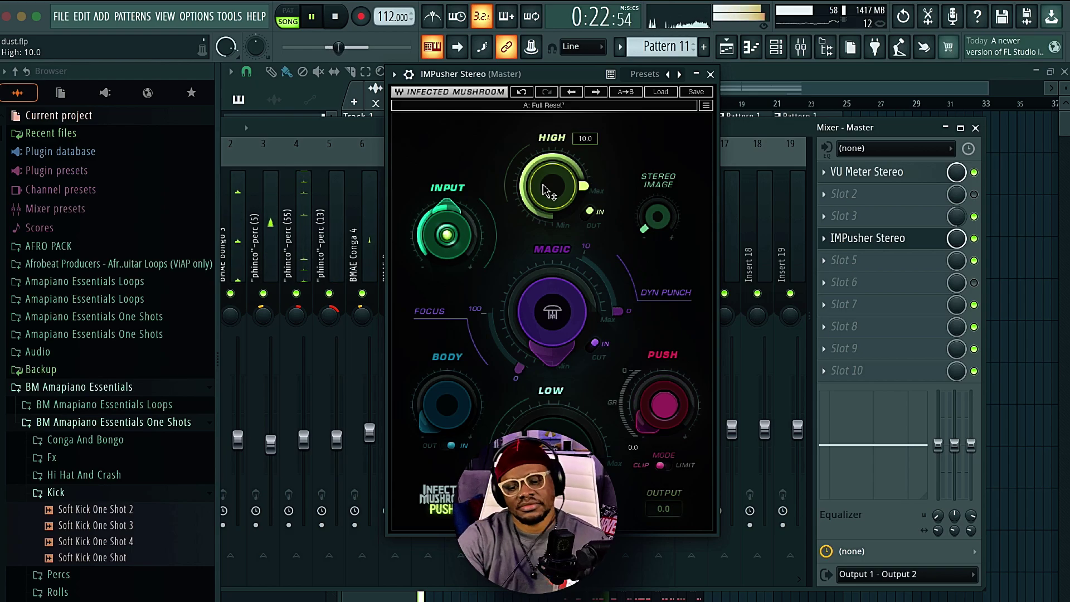
key(space)
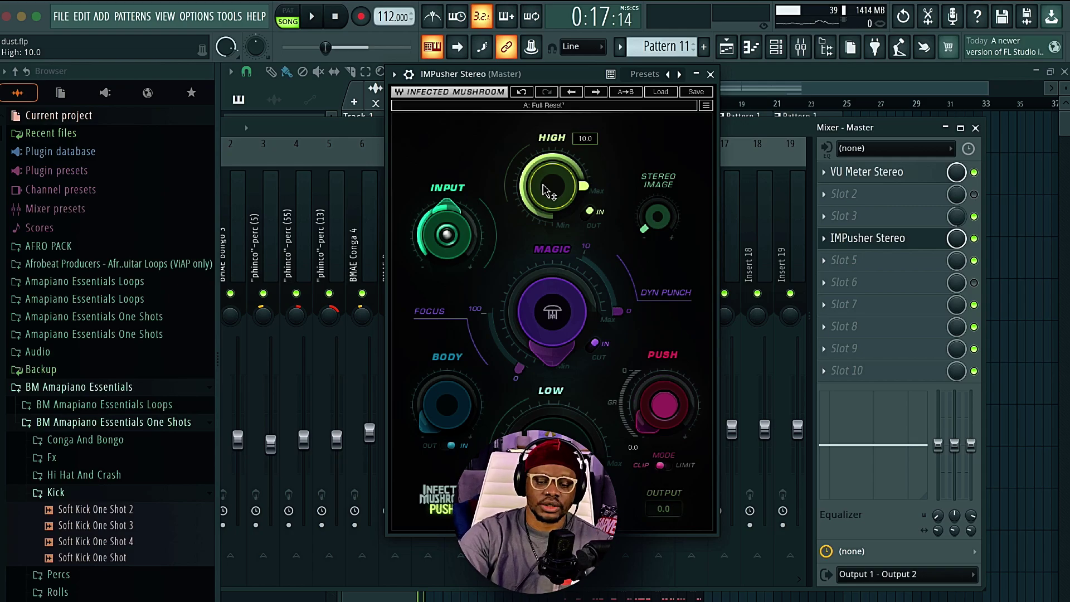
key(space)
mouse_move(547, 191)
mouse_down()
mouse_move(546, 226)
mouse_move(548, 182)
mouse_up()
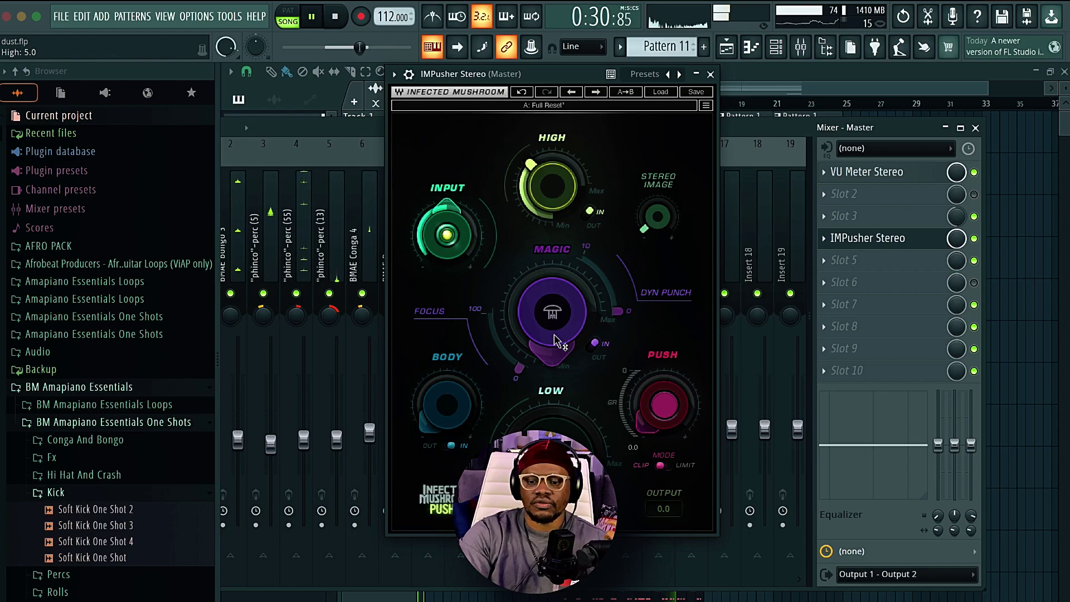
Audition the Magic amount at 100.0 during playback, reduce it to about halfway, and stop the song.
drag(550, 338, 549, 279)
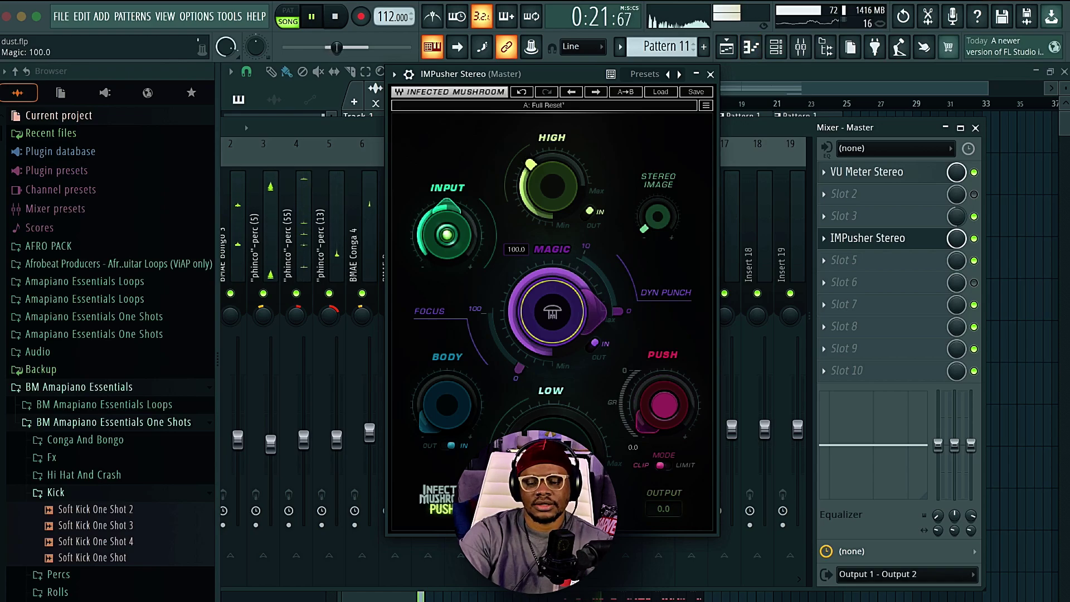
mouse_move(549, 278)
mouse_down()
mouse_move(549, 340)
mouse_move(550, 279)
mouse_up()
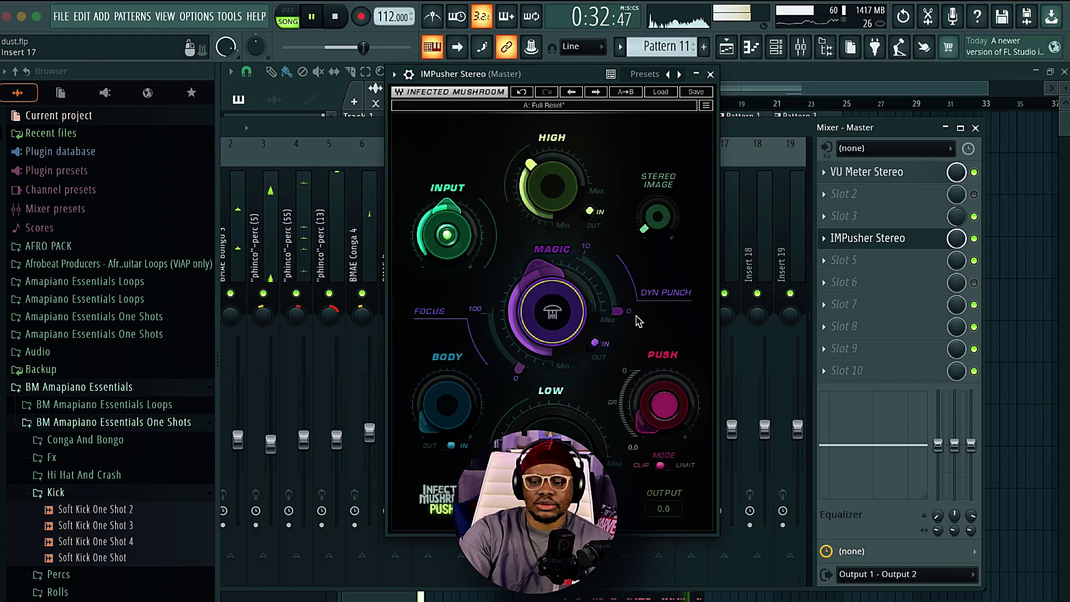
key(space)
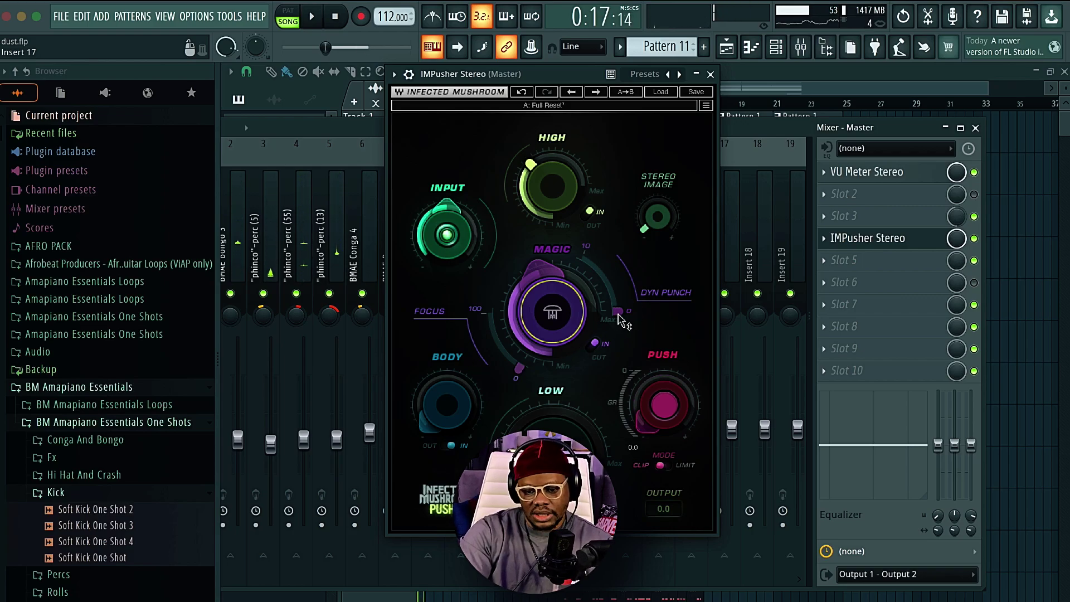
Try the Focus range around the Magic control at 9.9.
mouse_move(617, 311)
mouse_down()
mouse_move(616, 291)
mouse_move(618, 311)
mouse_up()
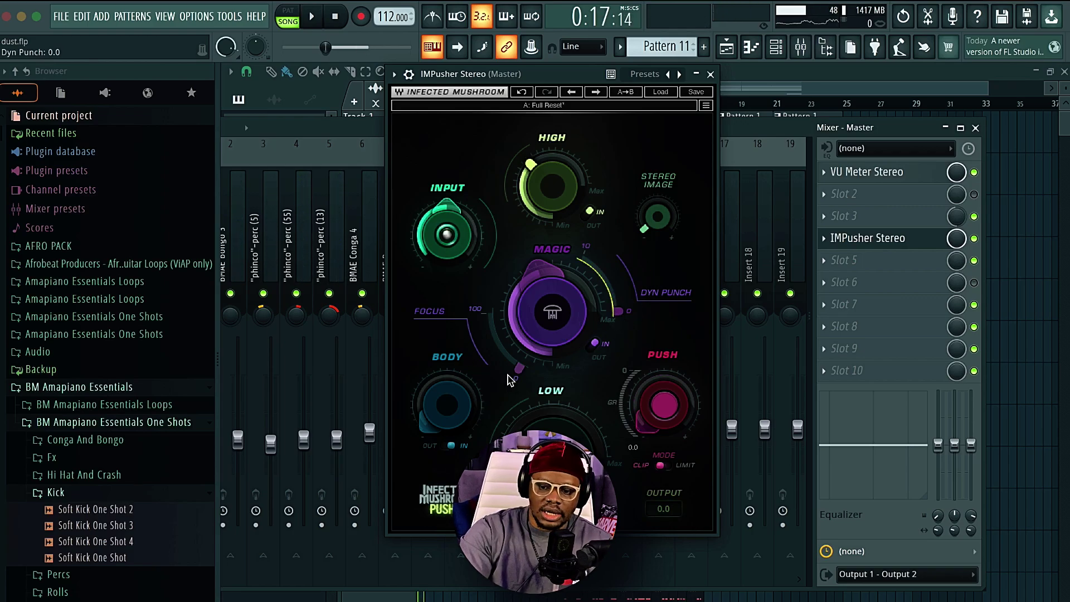
drag(510, 381, 489, 332)
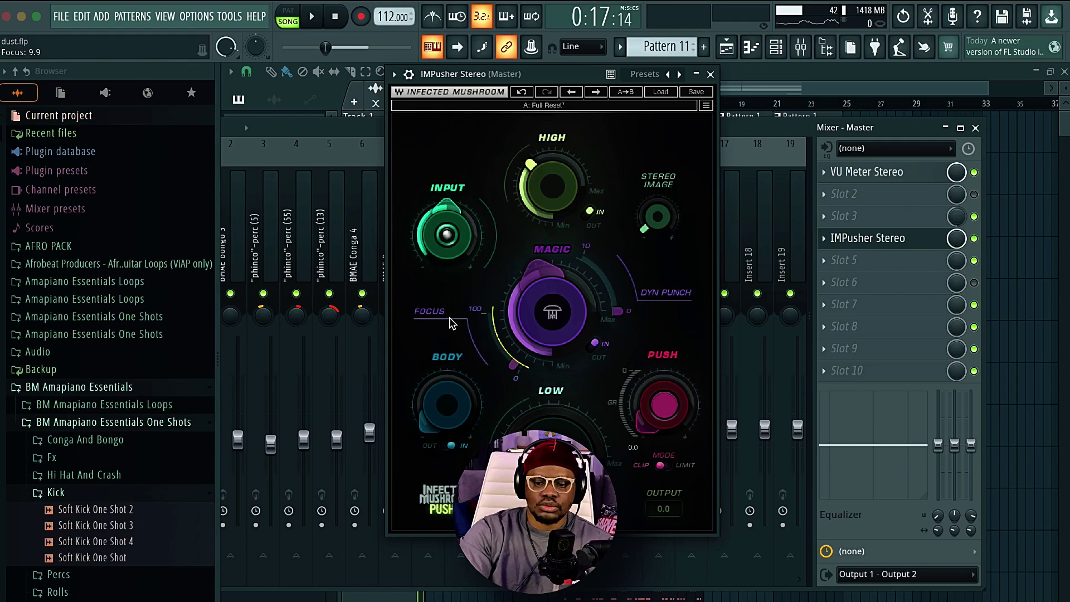
mouse_move(532, 356)
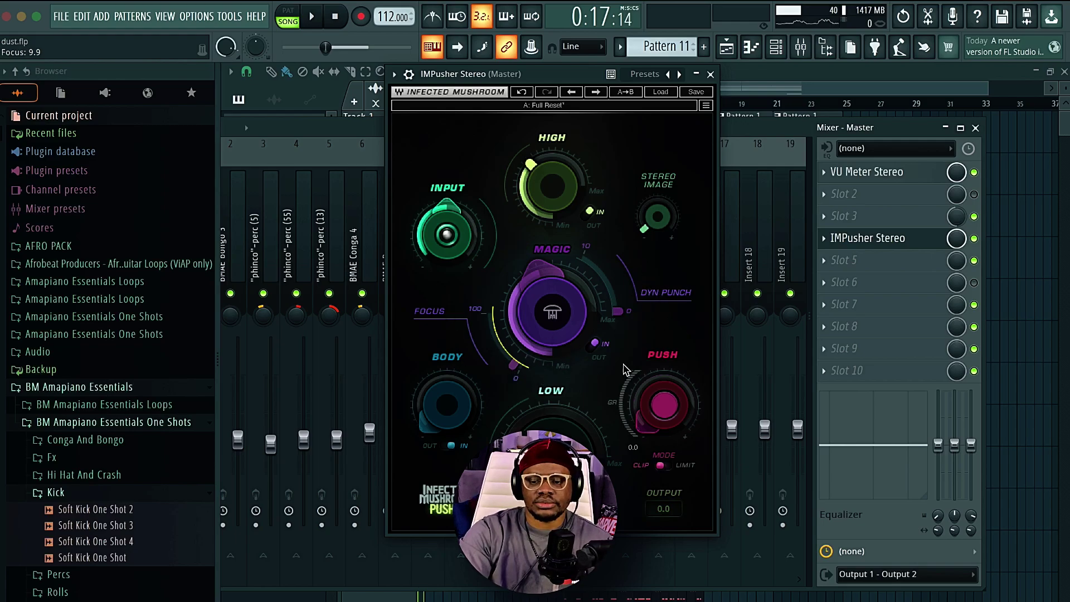
Audition Dyn Punch at 9.9 while the song plays, and set it to 4.8.
key(space)
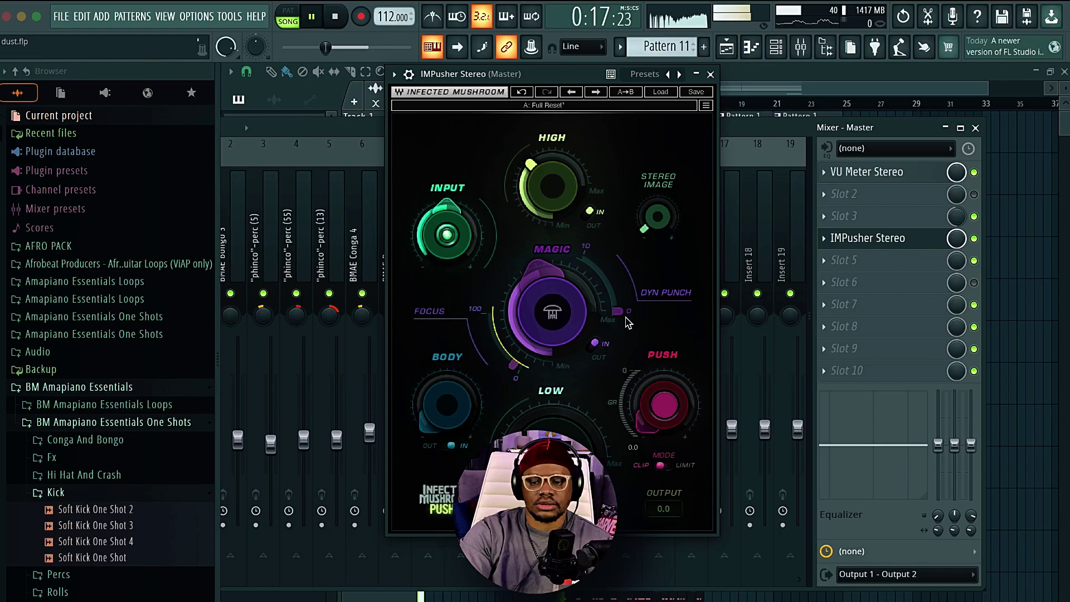
drag(628, 322, 629, 269)
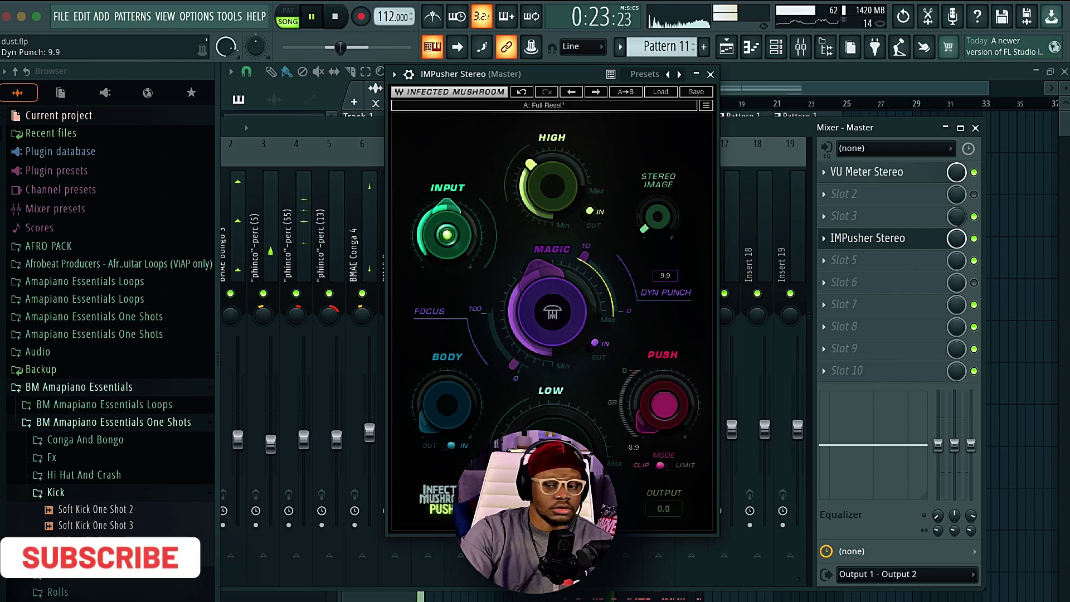
drag(629, 269, 615, 290)
key(space)
double_click(612, 288)
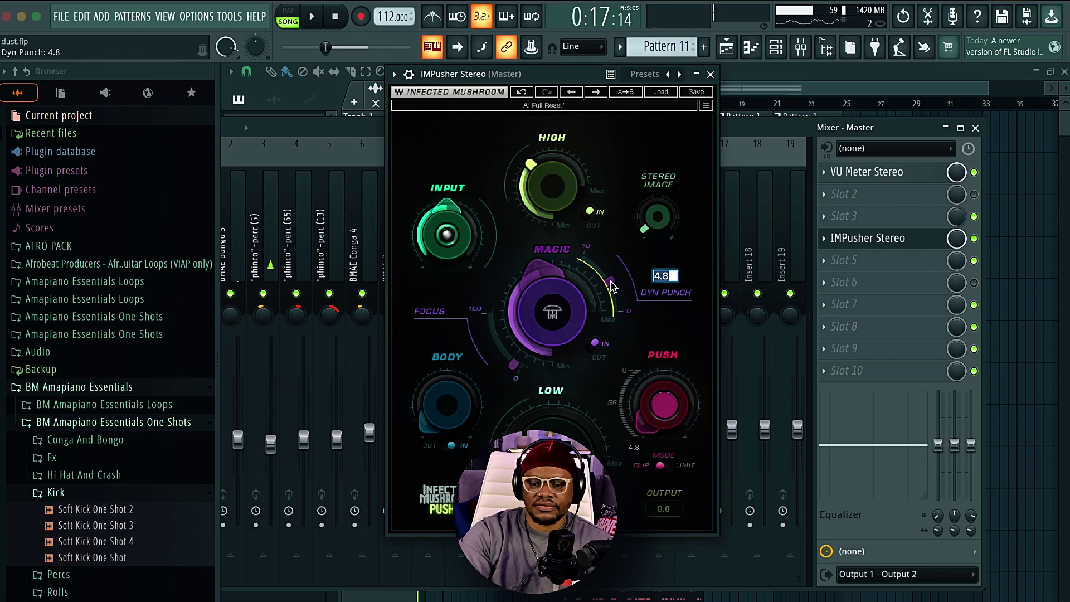
key(Return)
Play the song, set Focus to 0.0 while listening, and stop playback.
key(space)
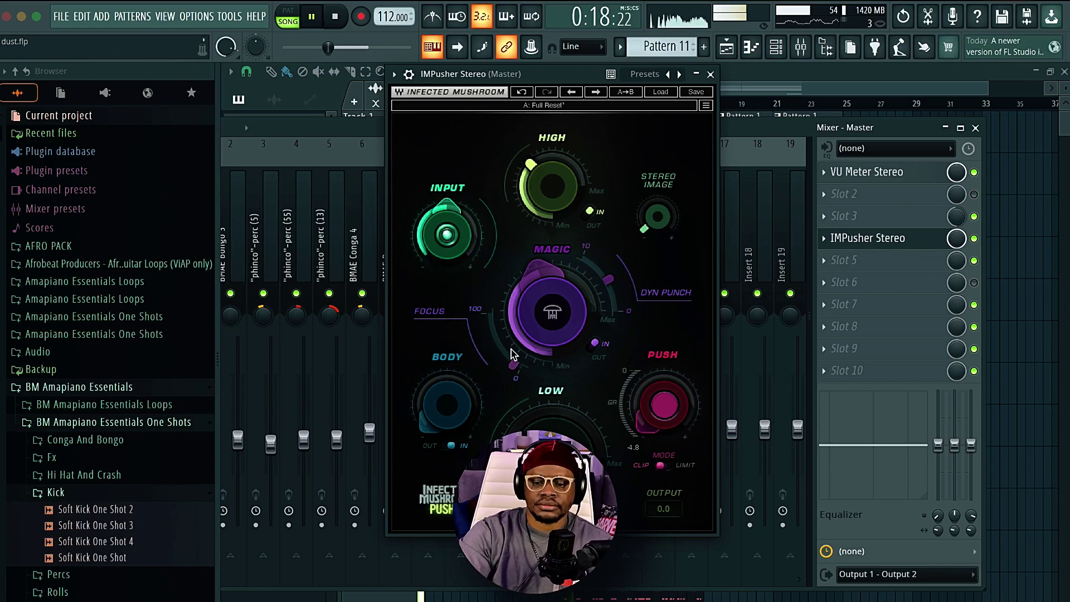
mouse_move(508, 373)
mouse_down()
mouse_move(508, 310)
mouse_move(509, 379)
mouse_up()
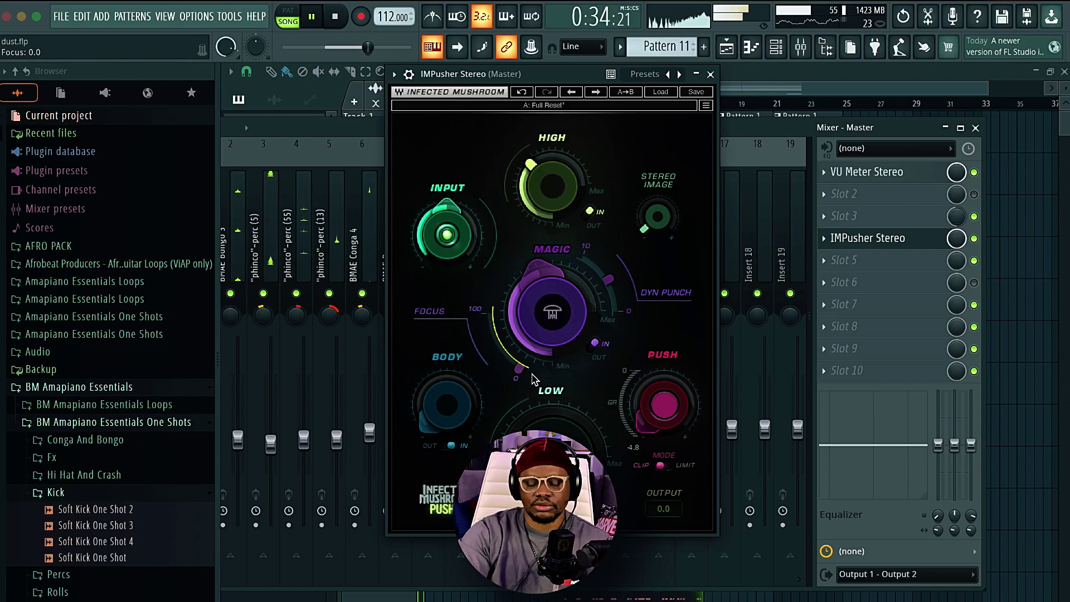
key(space)
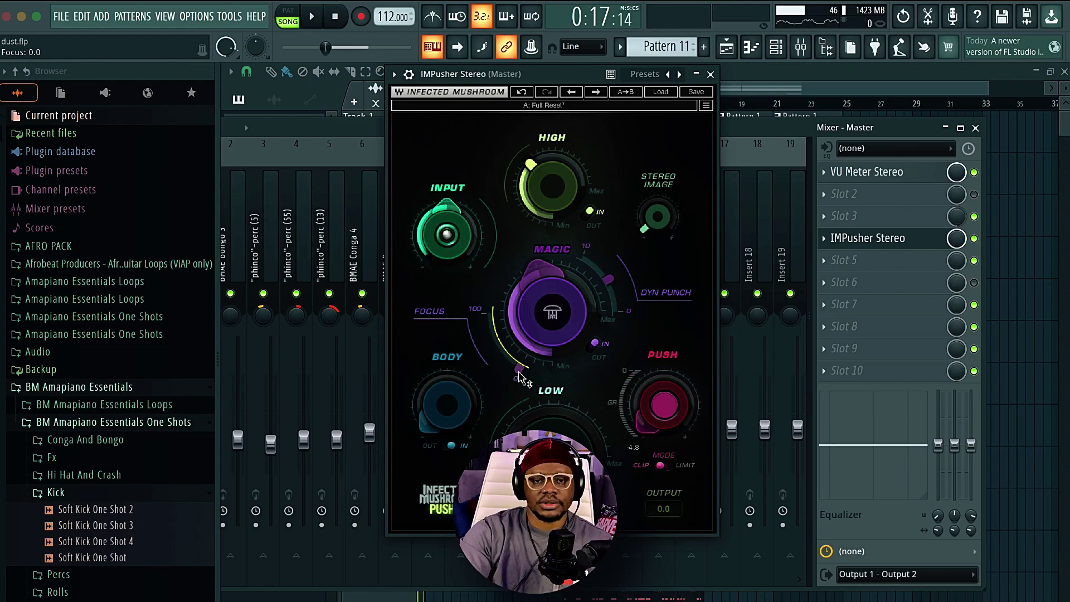
mouse_move(521, 377)
Audition the Body boost at 16.3 during playback, set it to 7.8, and stop the song.
mouse_move(445, 416)
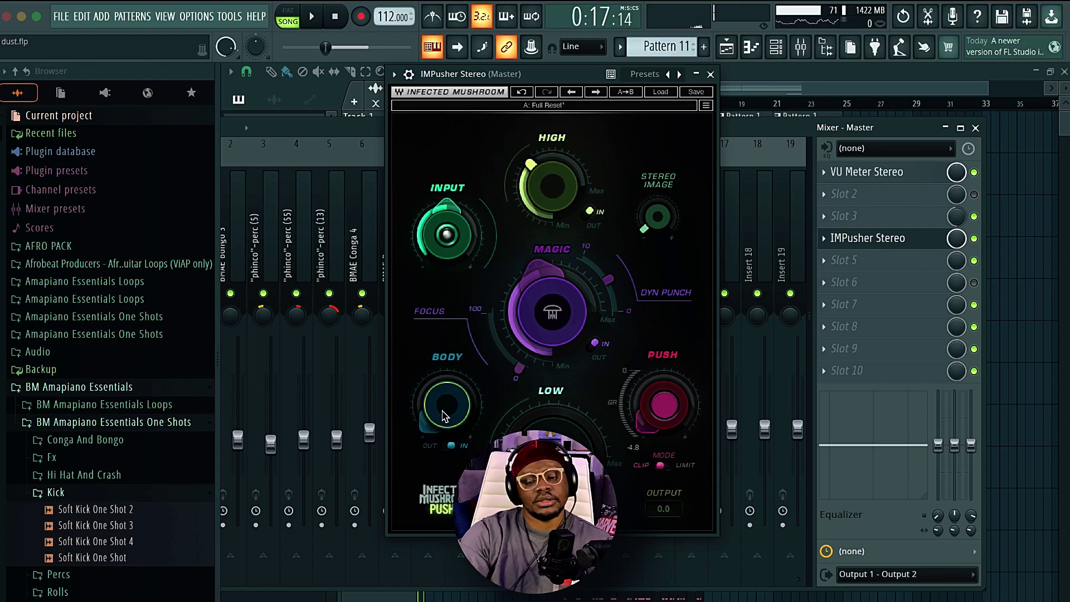
key(space)
click(445, 415)
drag(446, 406, 446, 382)
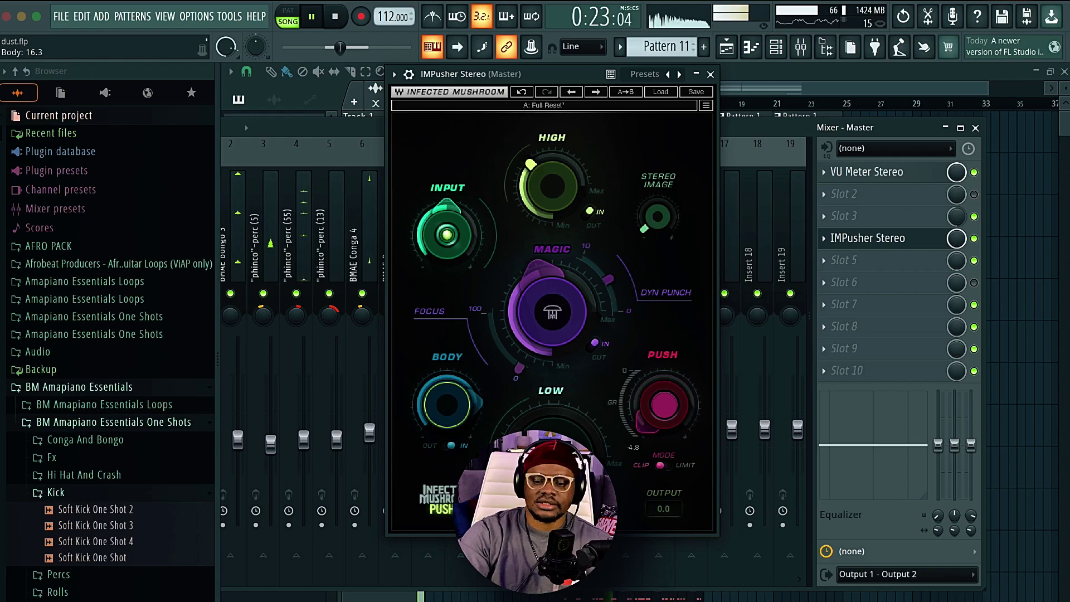
mouse_move(446, 406)
mouse_down()
mouse_move(446, 434)
mouse_move(445, 415)
mouse_up()
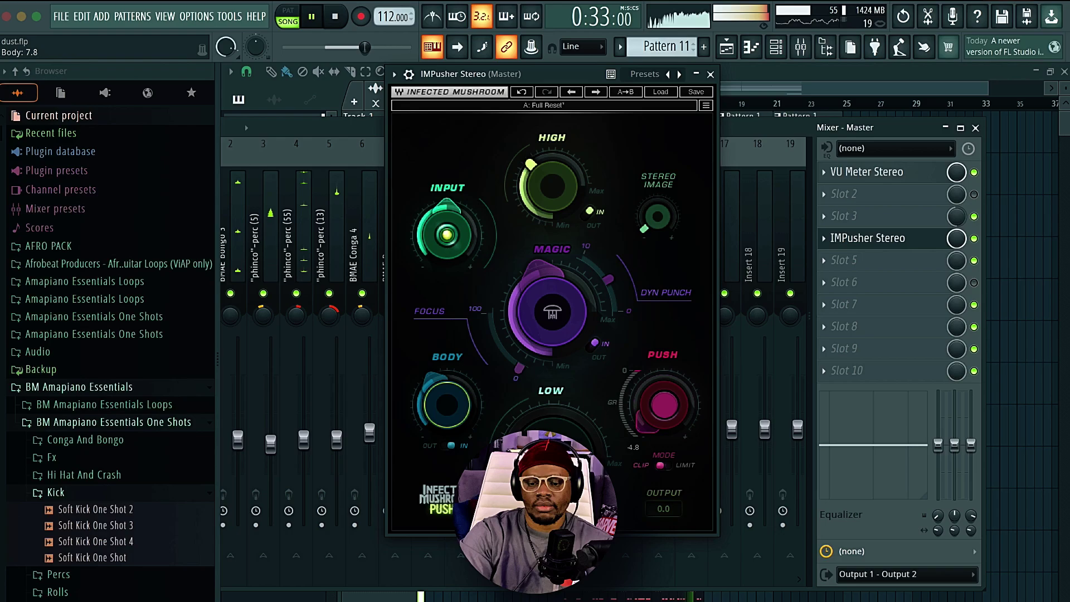
mouse_move(550, 440)
key(space)
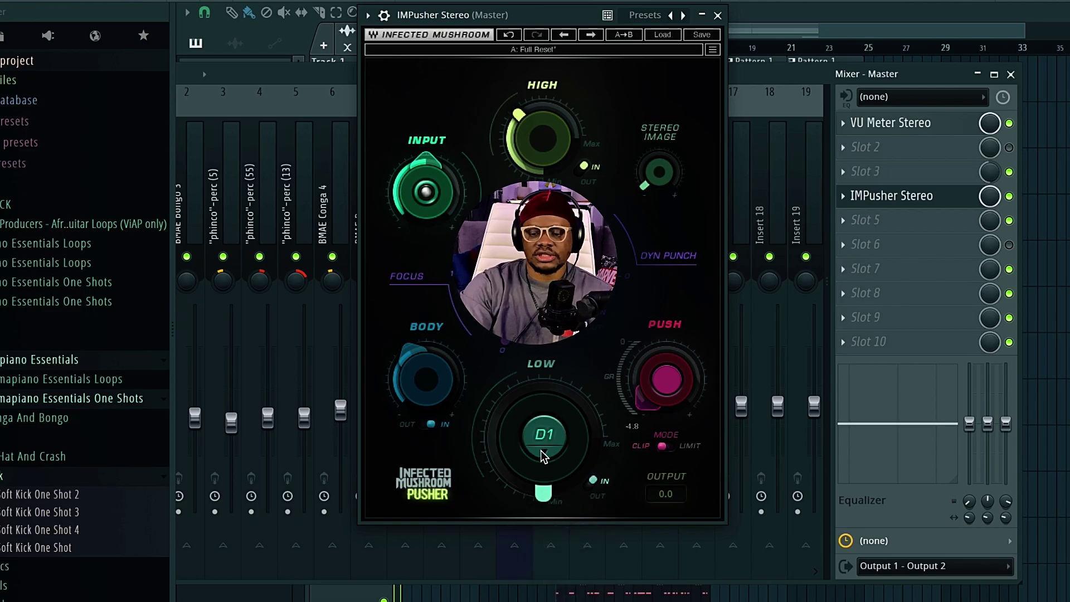
Set the note of the Low control to C# - 69Hz to match the song's key.
click(544, 455)
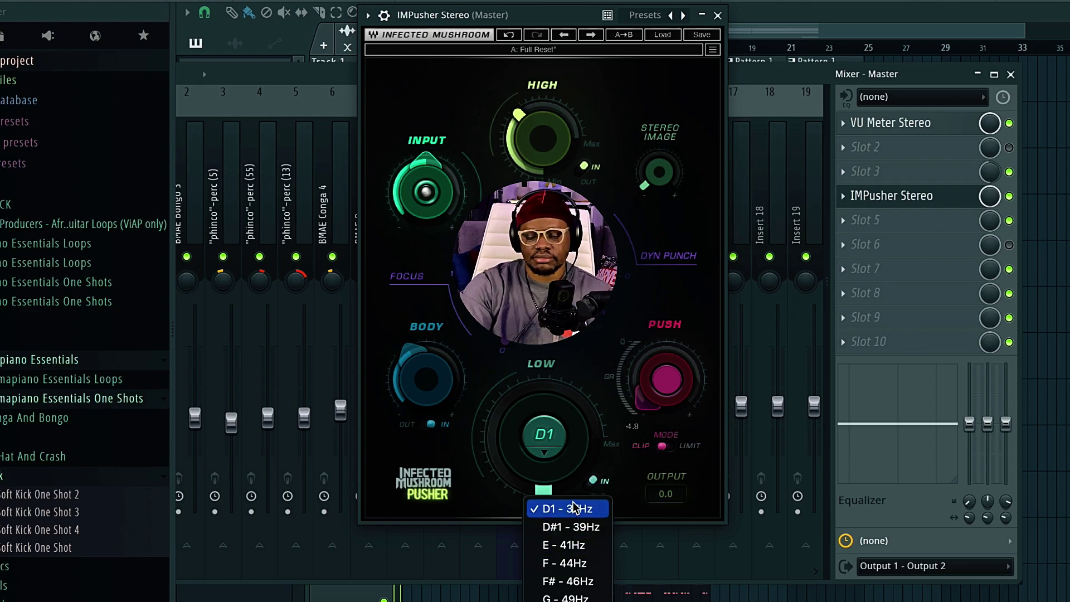
scroll(575, 508, down, 5)
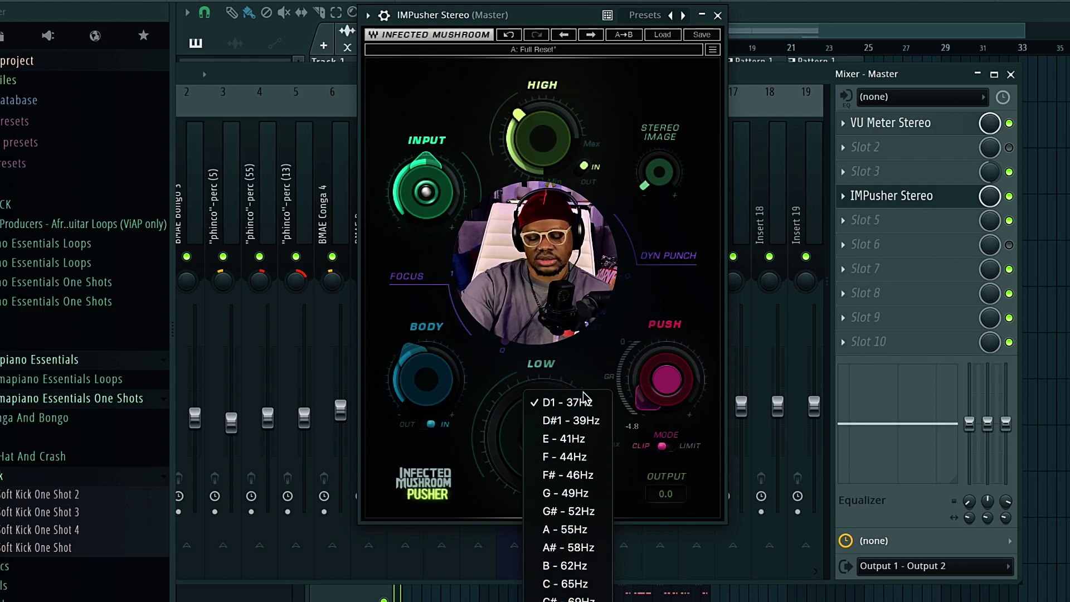
click(676, 100)
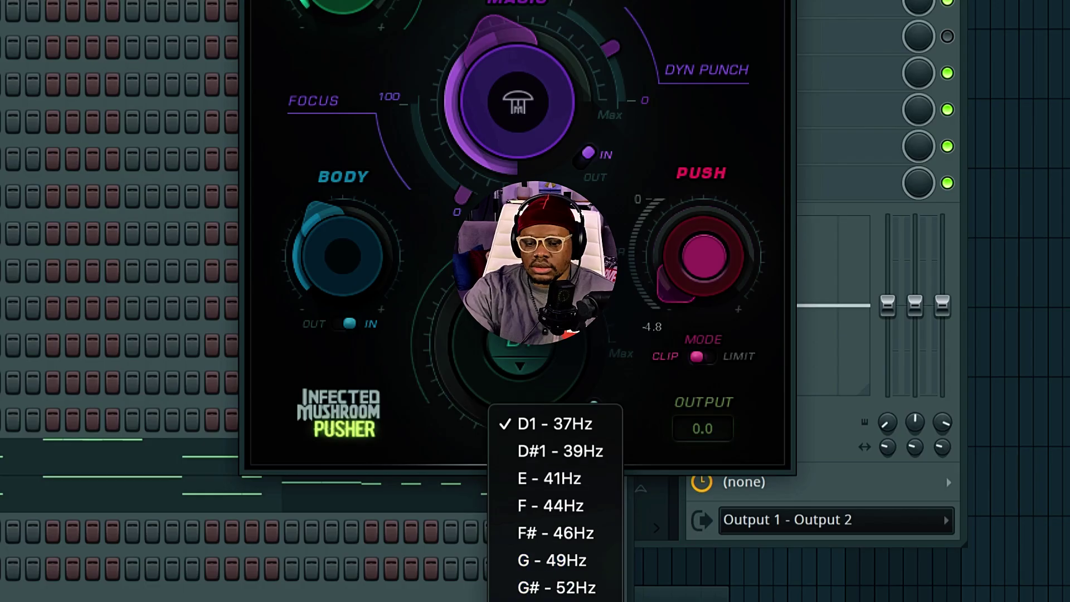
scroll(557, 580, down, 2)
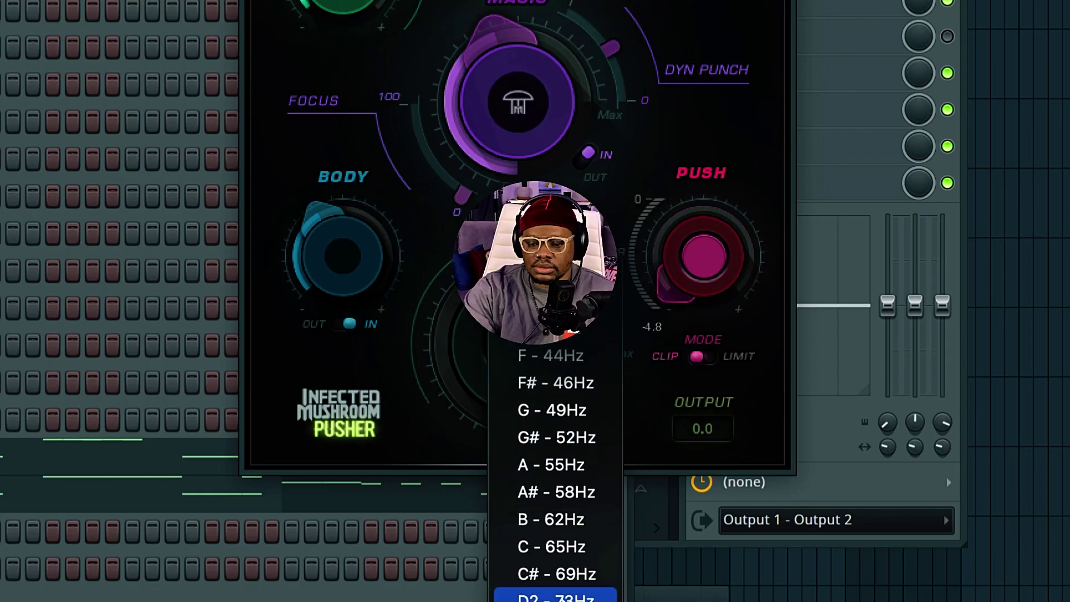
click(560, 577)
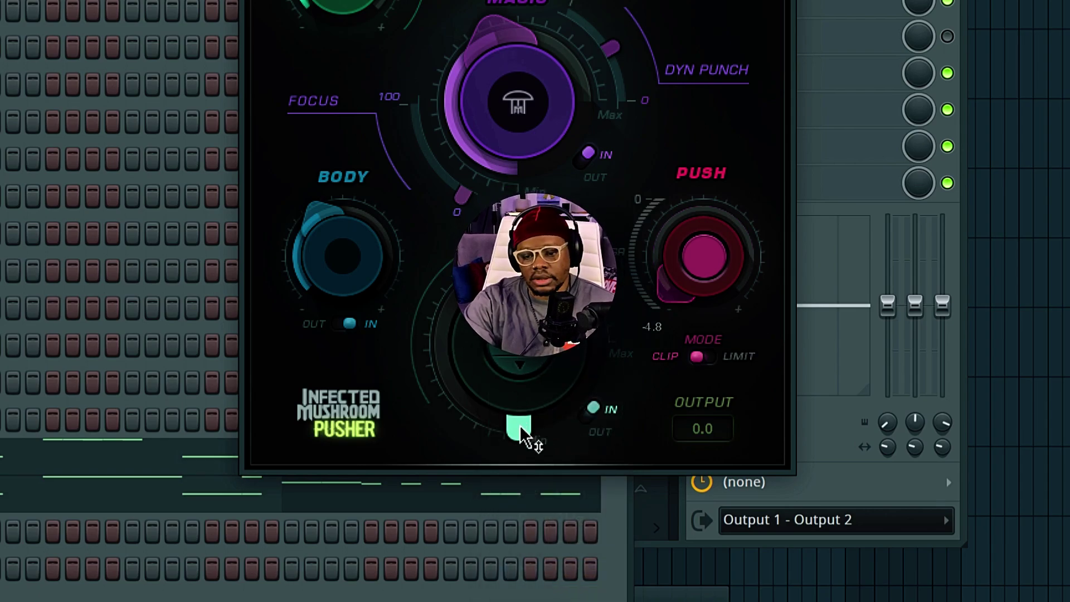
Audition the Low boost at its maximum of 20.0, and reduce it to just short of the twelve o'clock position during playback.
drag(521, 432, 602, 349)
mouse_move(603, 349)
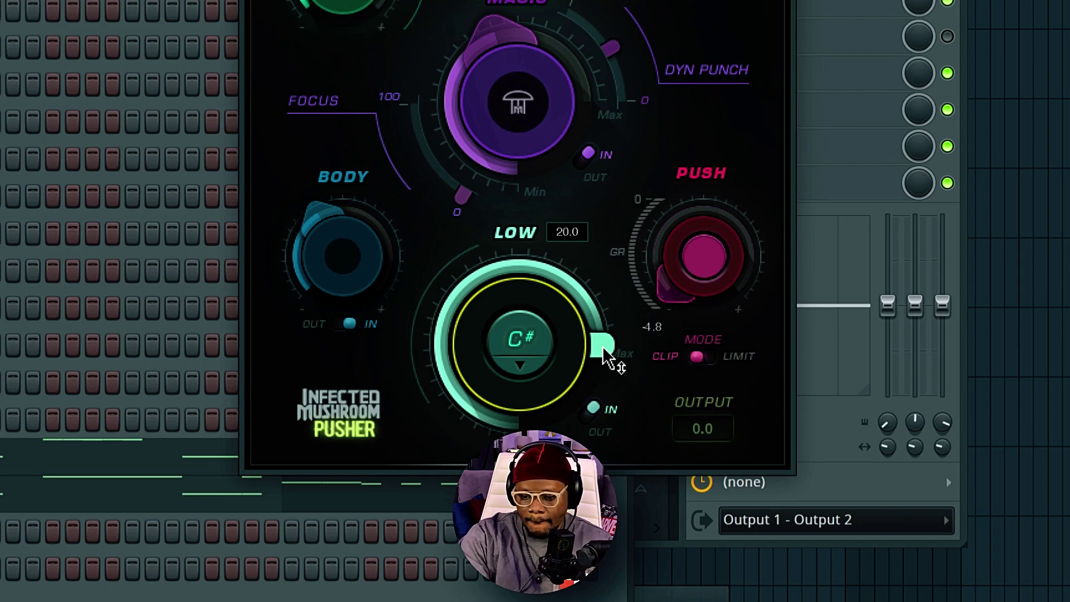
drag(602, 346, 602, 344)
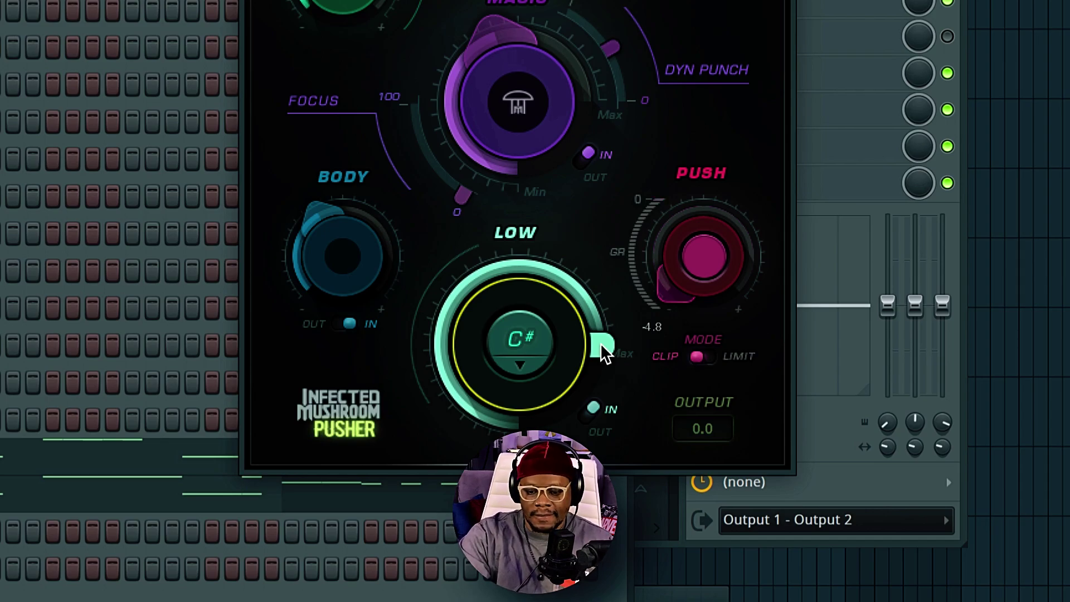
mouse_move(605, 352)
mouse_down()
mouse_move(605, 393)
mouse_move(604, 354)
mouse_up()
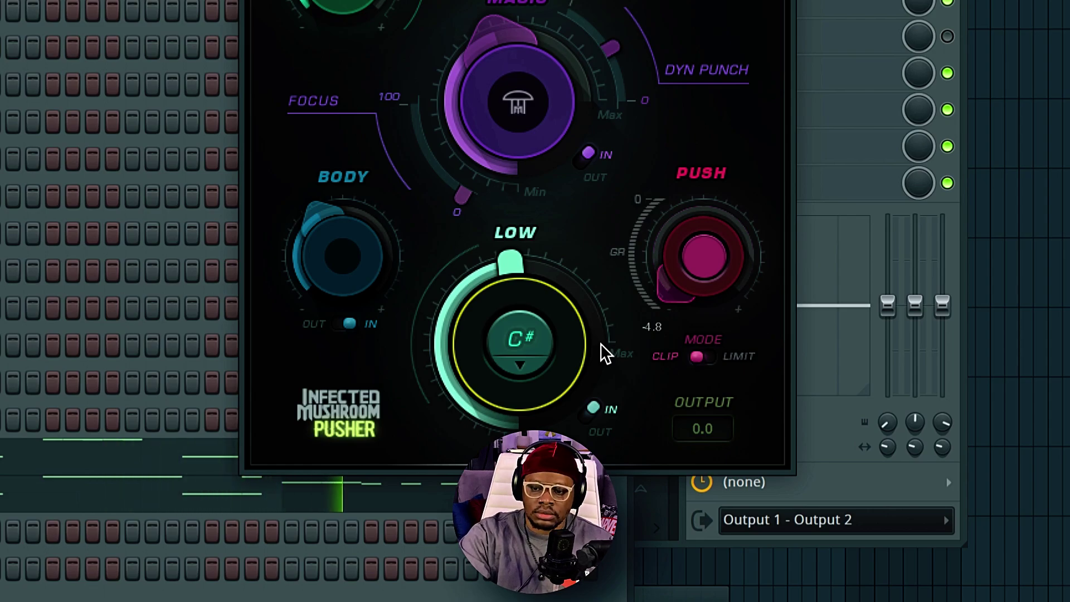
drag(510, 262, 510, 256)
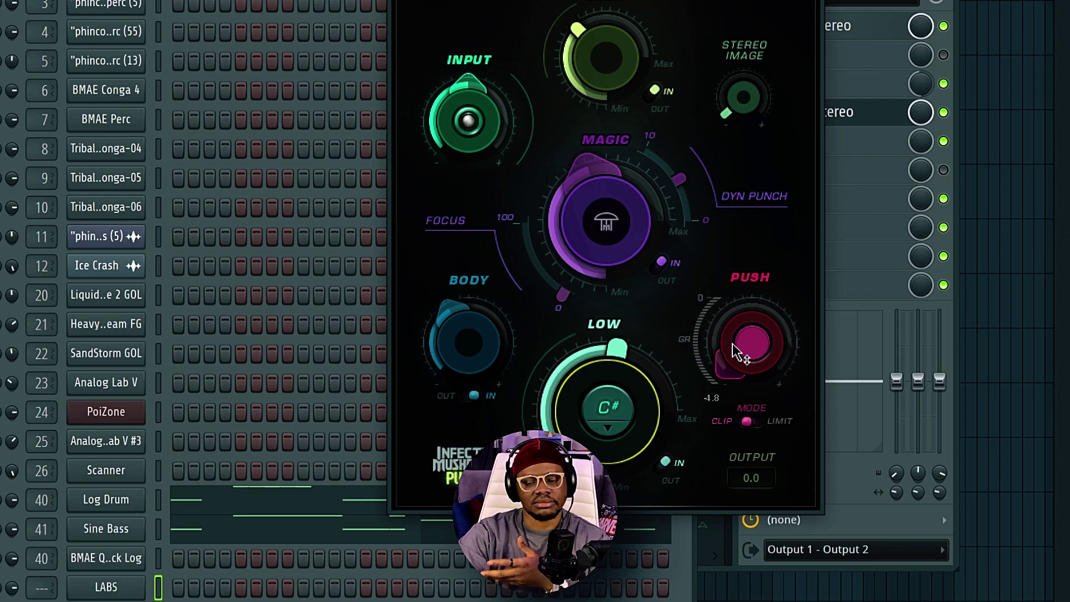
Play the song, audition a stronger Push, and set Push to 5.0 in Clip mode.
mouse_move(733, 379)
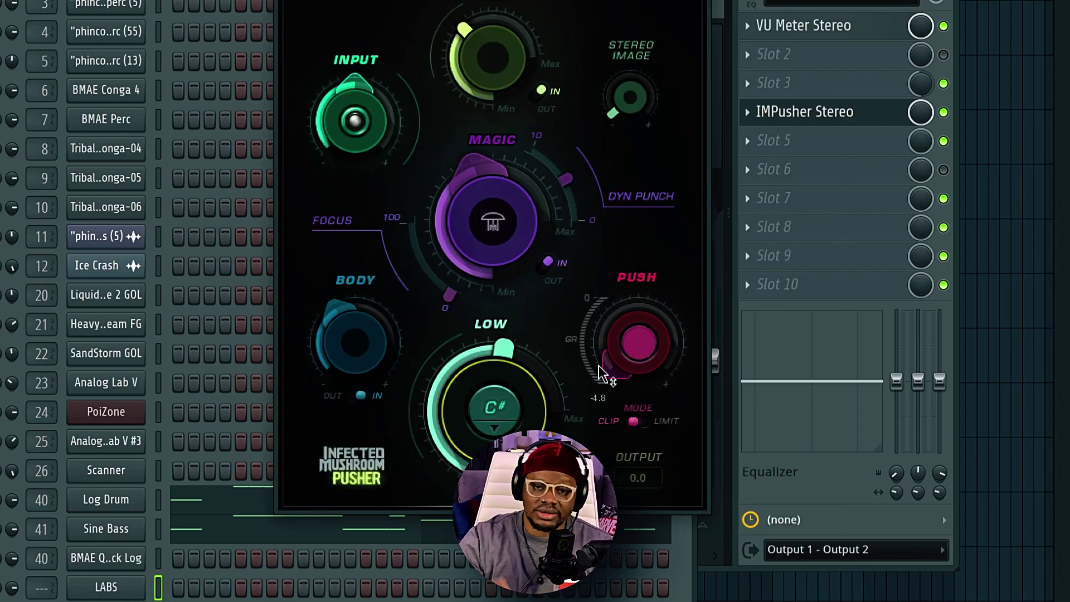
mouse_move(600, 366)
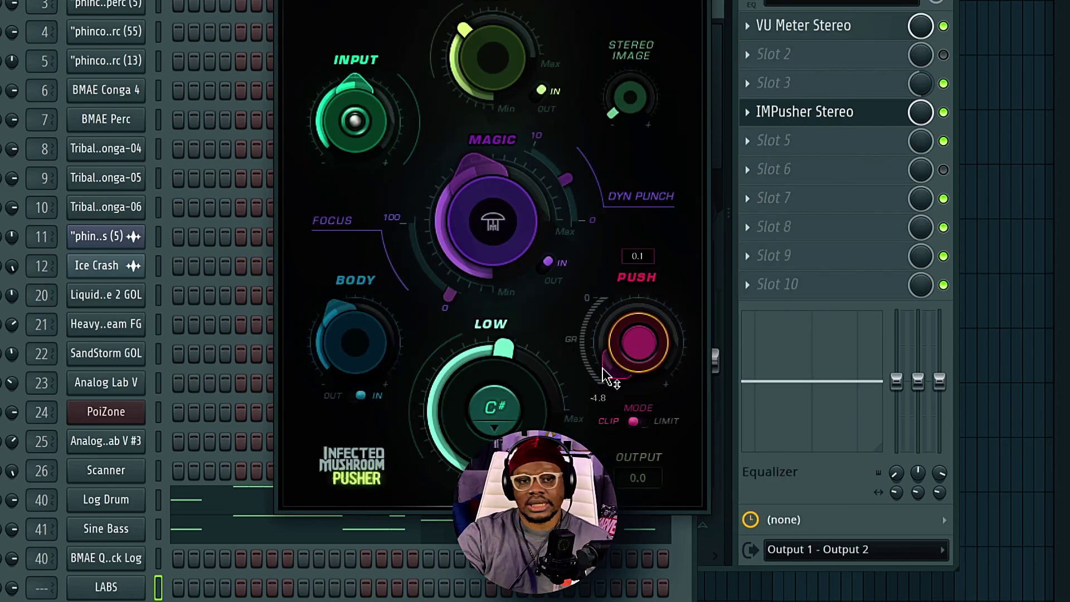
key(space)
drag(624, 382, 624, 335)
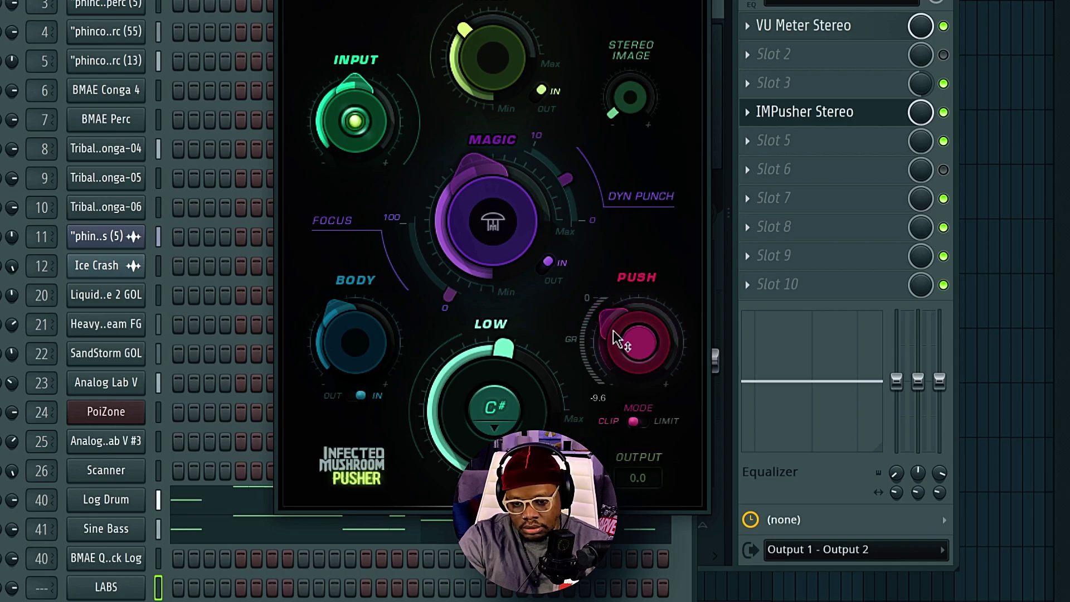
drag(609, 327, 609, 341)
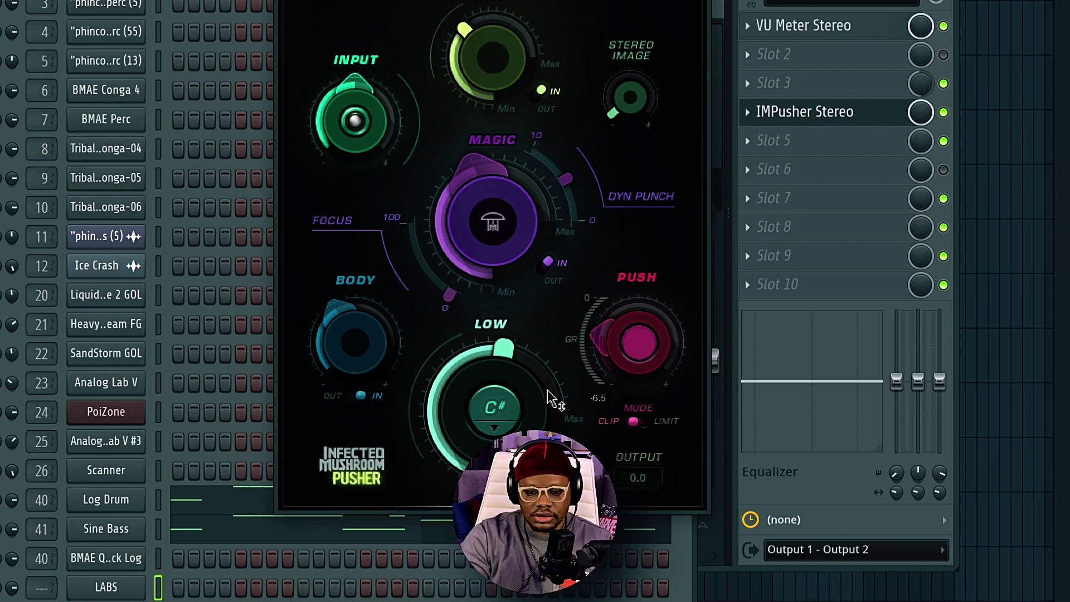
Compare Push in Limit mode during playback, return it to Clip mode, and raise Push slightly.
mouse_move(554, 400)
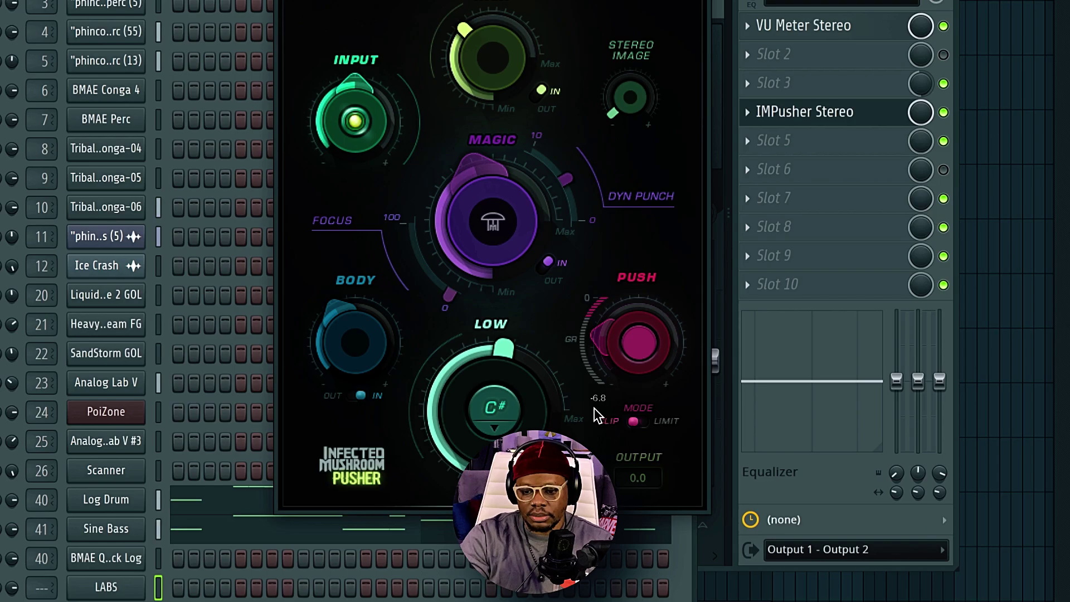
click(641, 422)
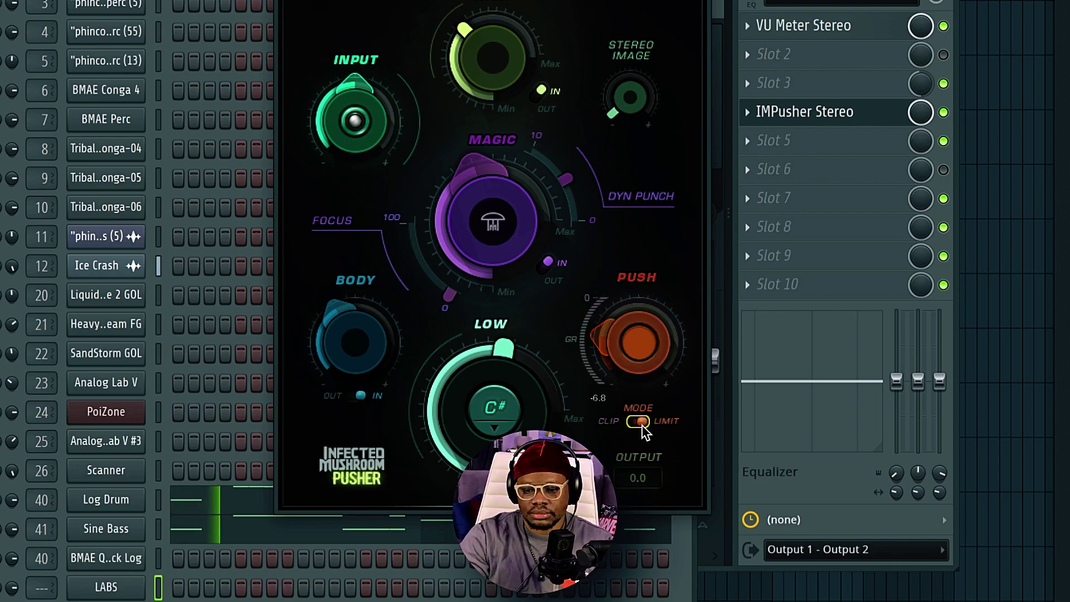
mouse_move(605, 347)
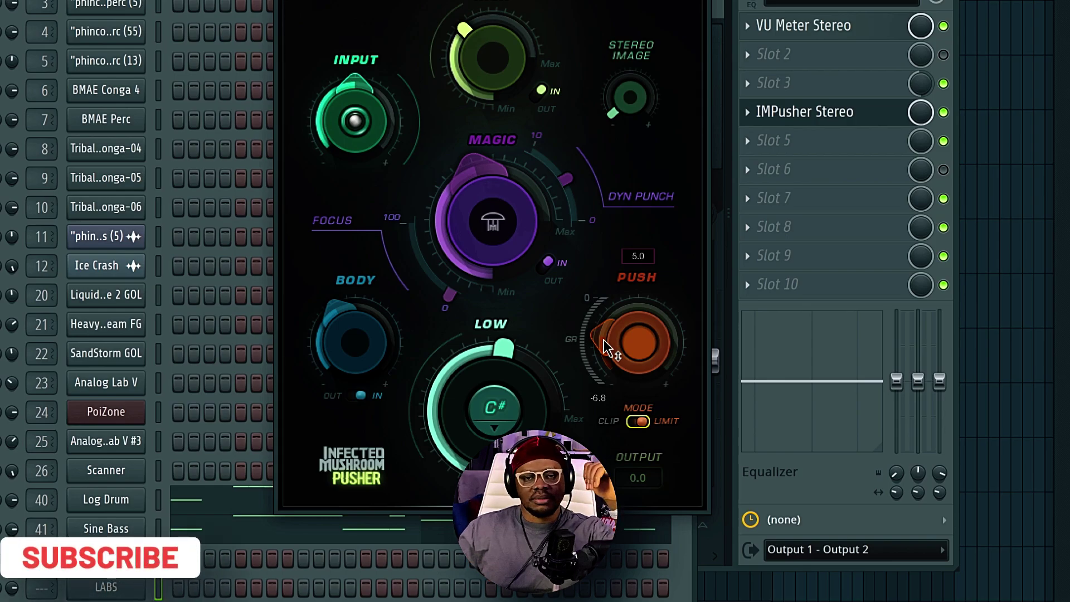
click(601, 346)
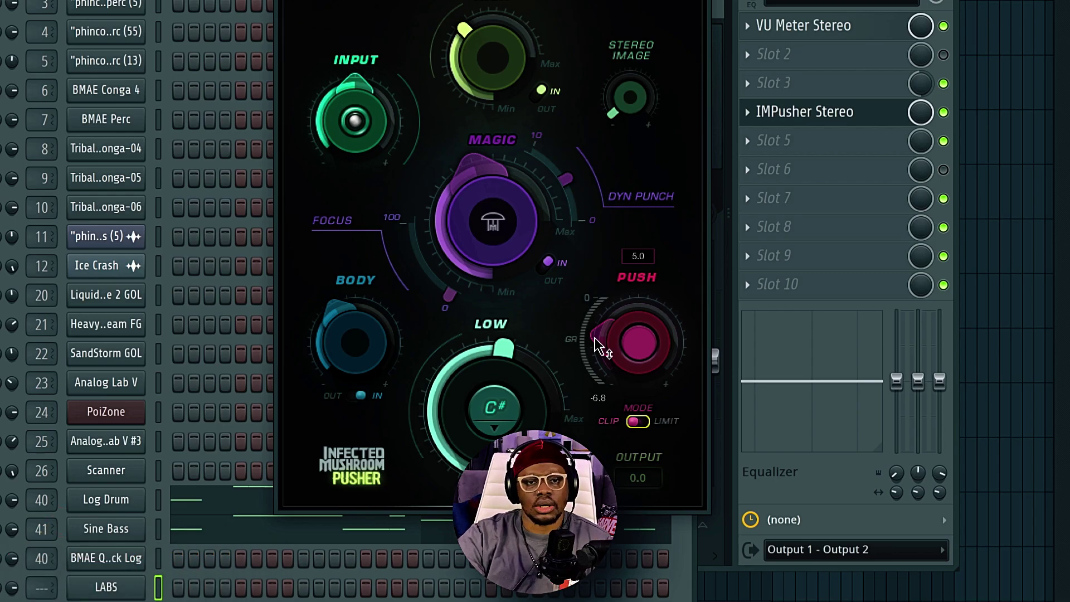
drag(601, 347, 601, 339)
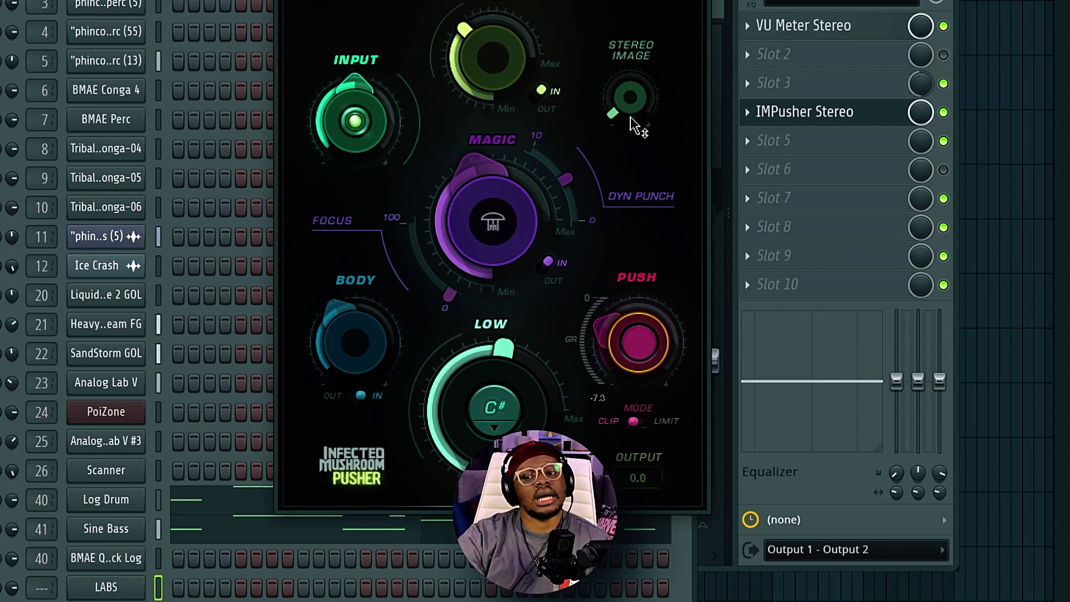
Audition the Stereo Image at 20.0 while the song plays, and reduce it to about 7.2.
mouse_move(629, 102)
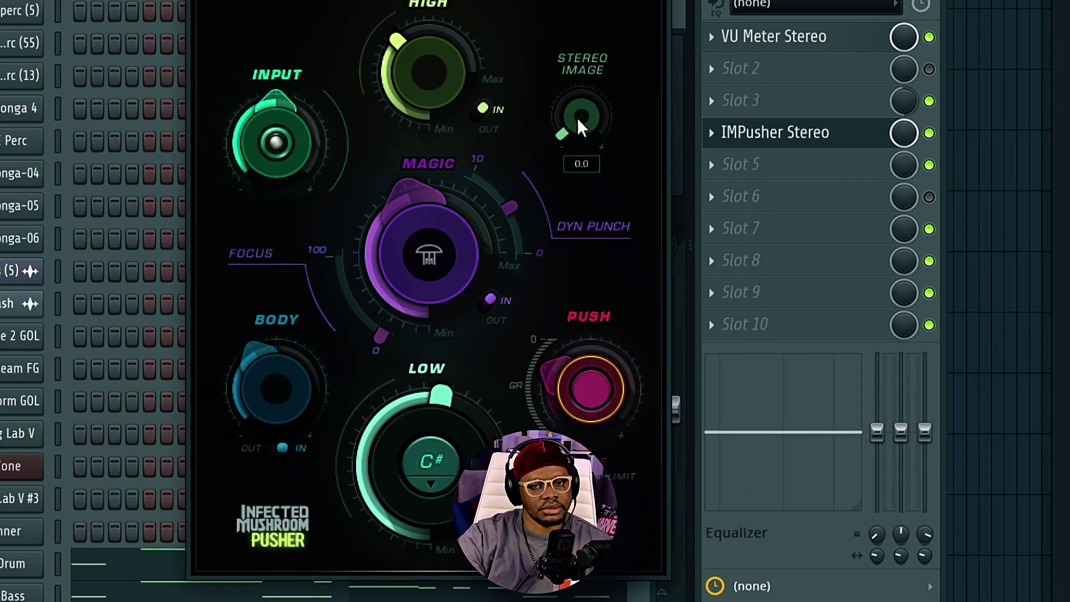
drag(579, 125, 580, 99)
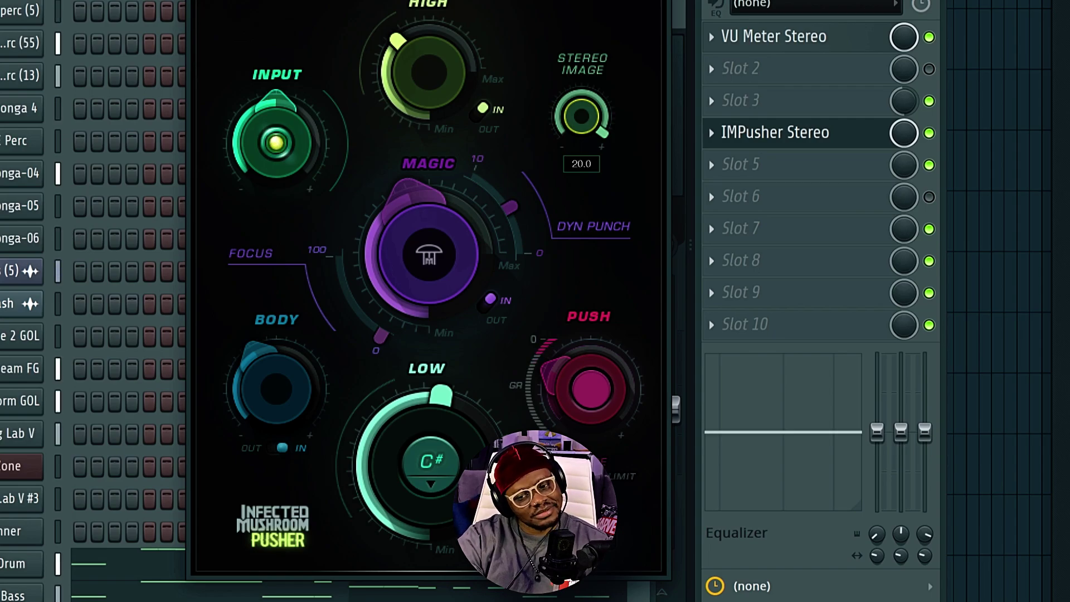
drag(582, 116, 582, 122)
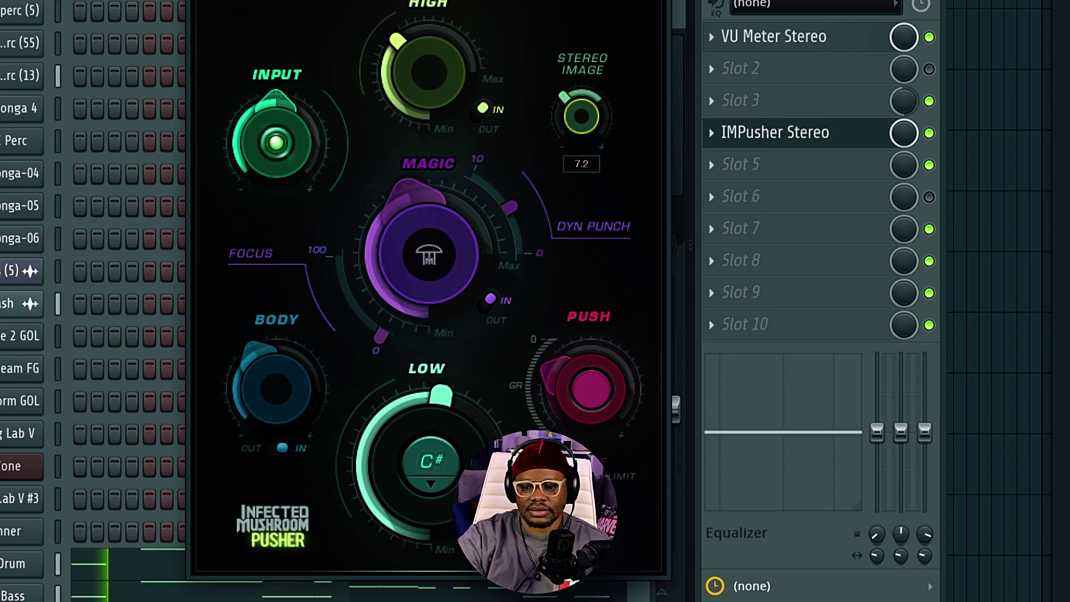
drag(581, 116, 576, 116)
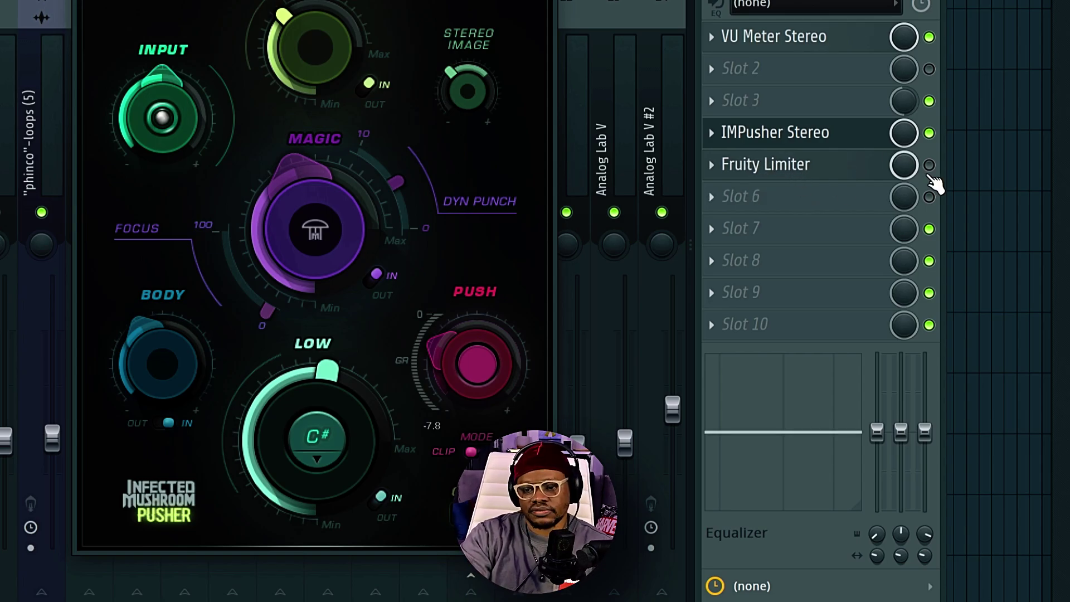
Enable the Fruity Limiter in the master channel's slot 5, open it and reposition its window.
click(929, 165)
click(780, 165)
drag(315, 88, 297, 105)
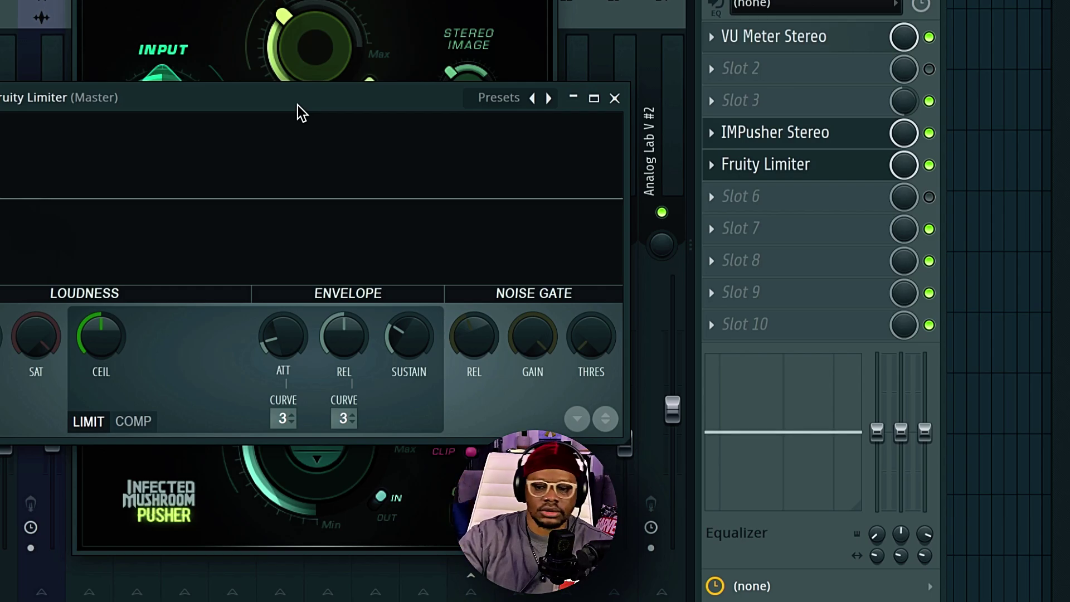
mouse_move(297, 105)
mouse_down()
mouse_move(287, 139)
mouse_move(287, 116)
mouse_up()
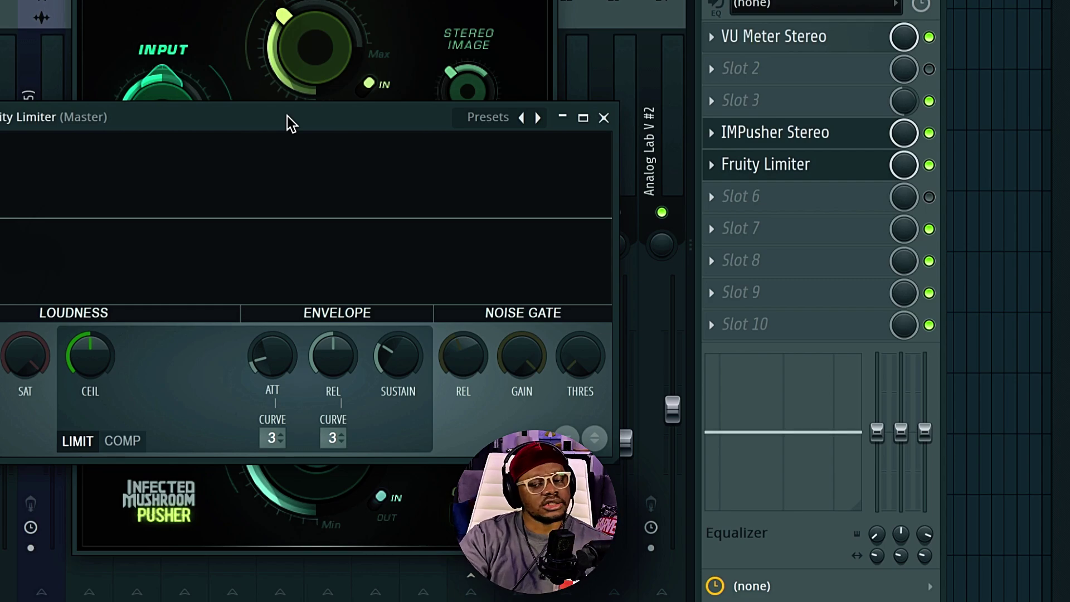
Raise the Fruity Limiter's loudness gain while the song plays, and stop playback.
drag(287, 116, 300, 115)
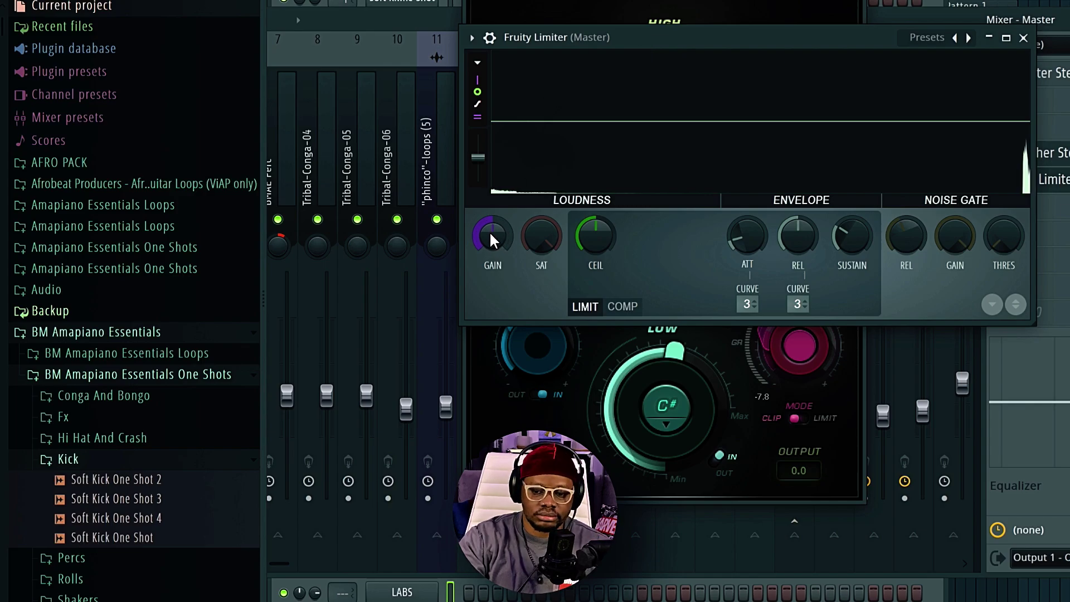
mouse_move(490, 232)
mouse_down()
mouse_move(490, 212)
mouse_move(491, 227)
mouse_up()
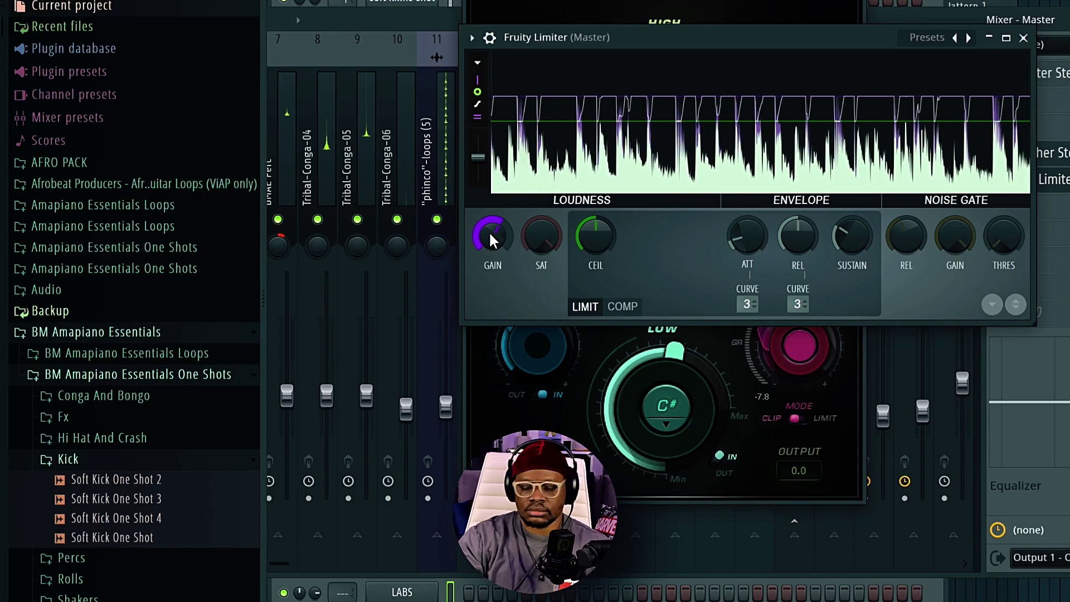
key(space)
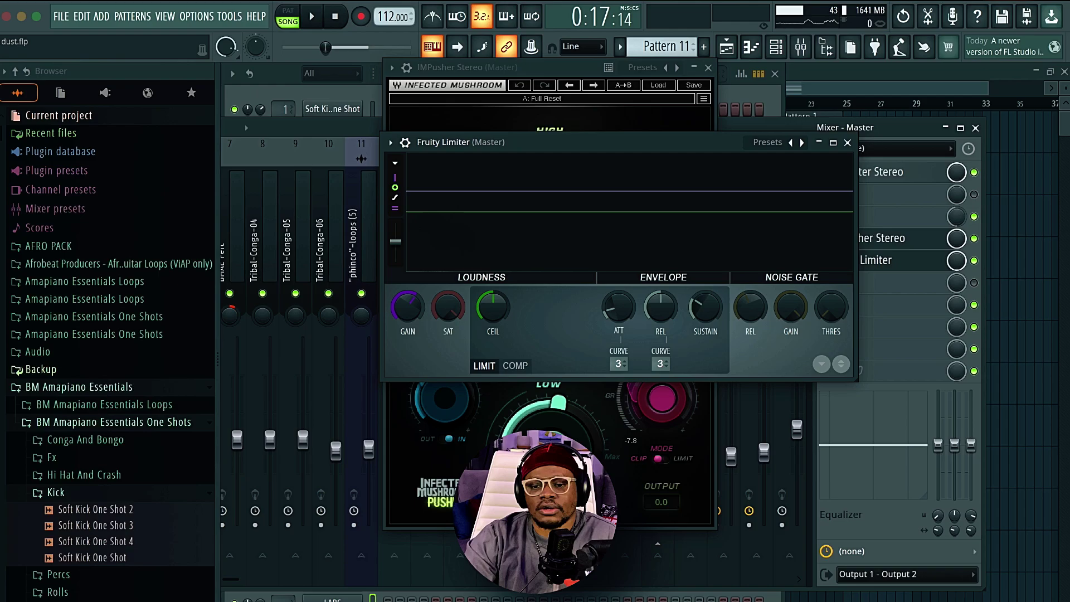
Bring the IMPusher window forward, view the master's VU Meter, and close the VU Meter and Fruity Limiter windows.
click(569, 72)
drag(568, 73, 565, 32)
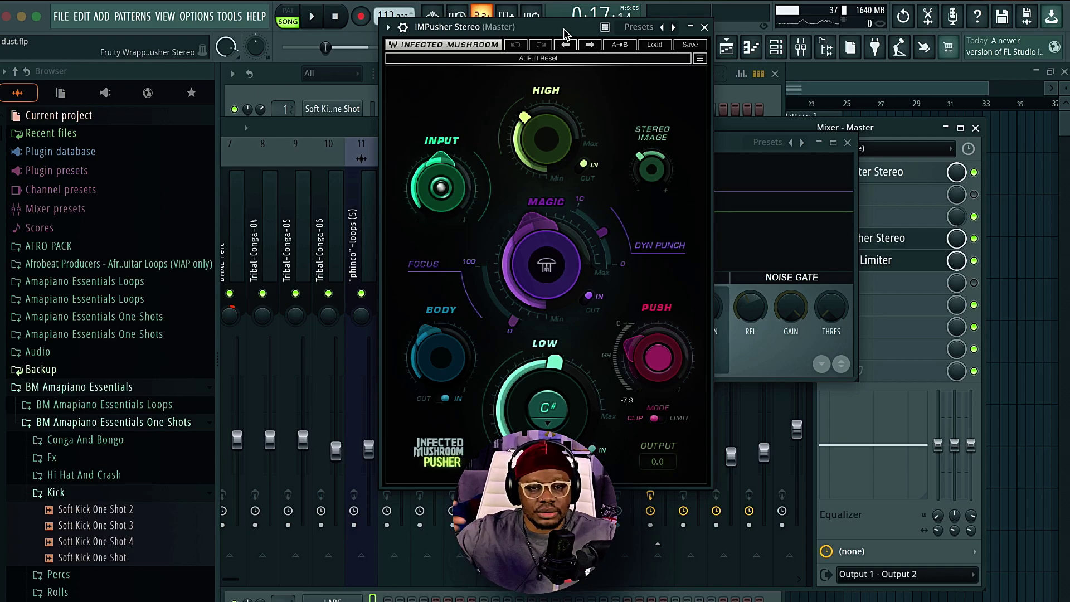
click(884, 172)
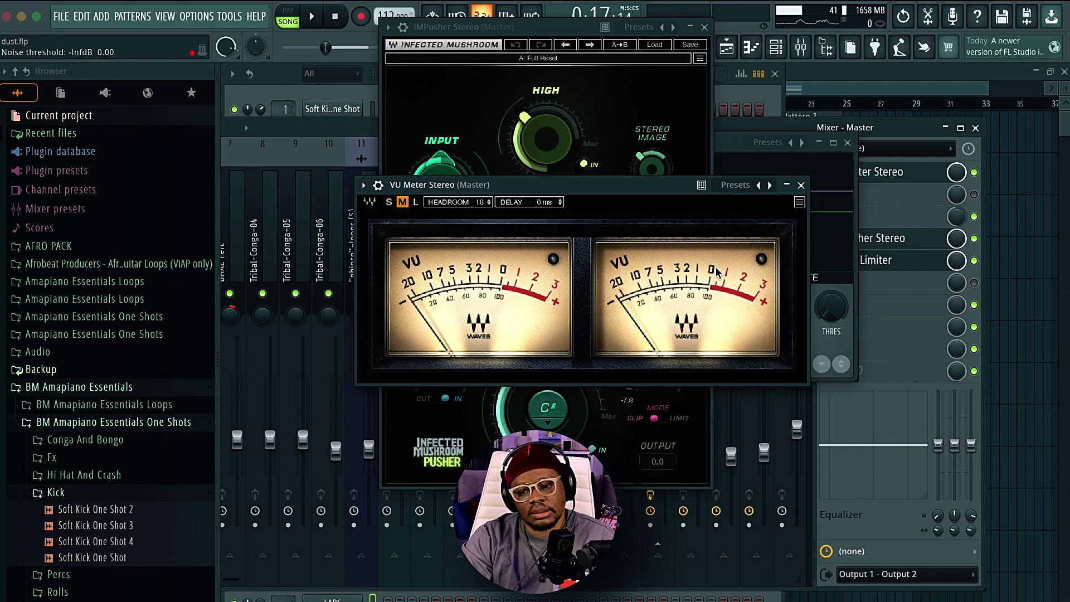
click(802, 185)
click(848, 143)
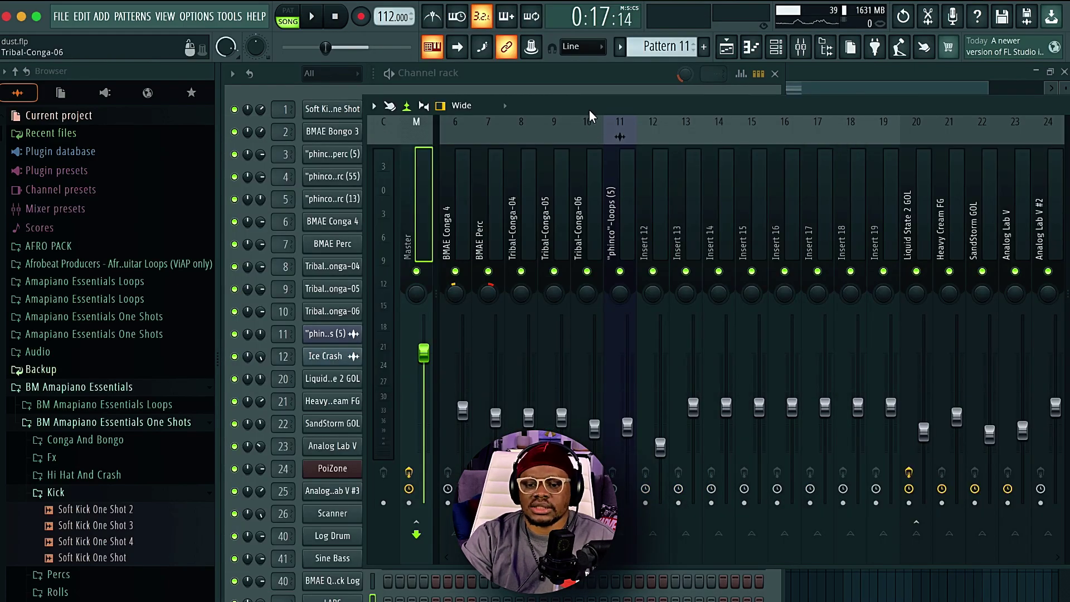
Reposition the mixer to examine the master channel's level meter during playback, and bring the effect slots back into view.
drag(586, 105, 604, 67)
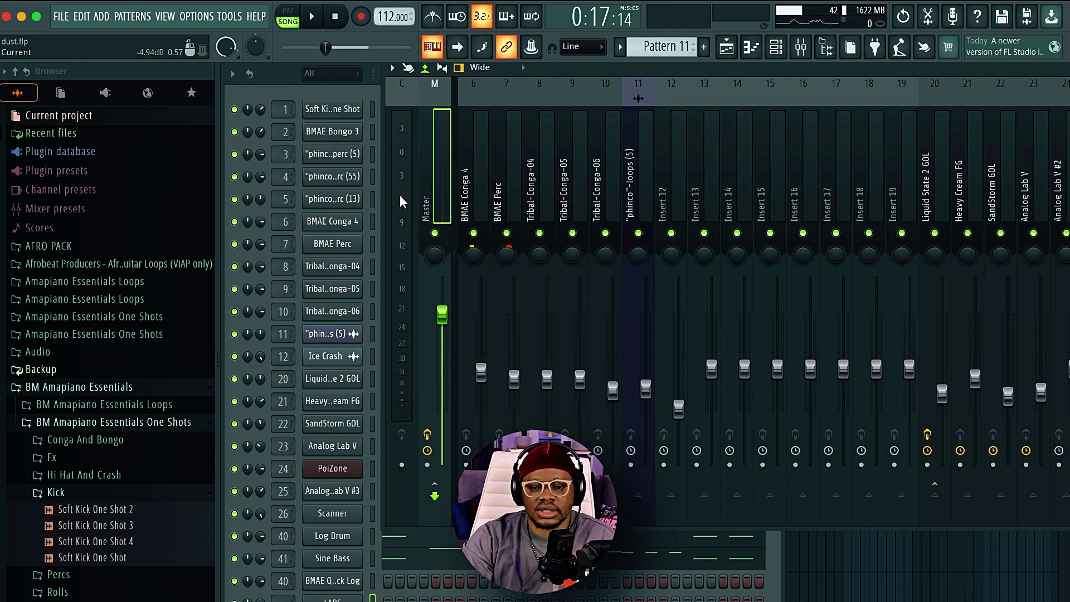
drag(699, 73, 715, 104)
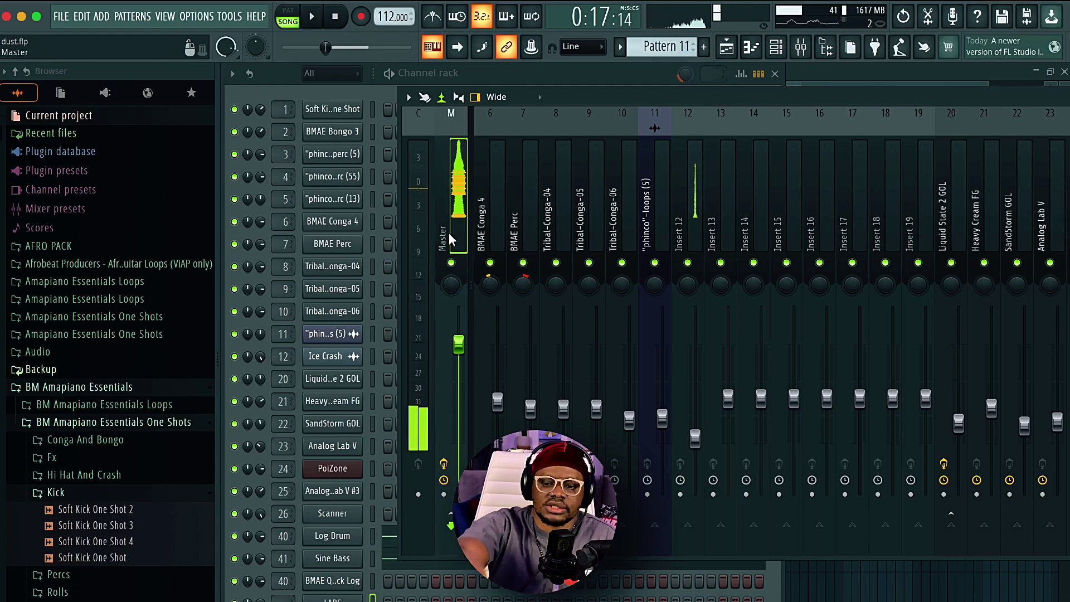
drag(740, 97, 542, 93)
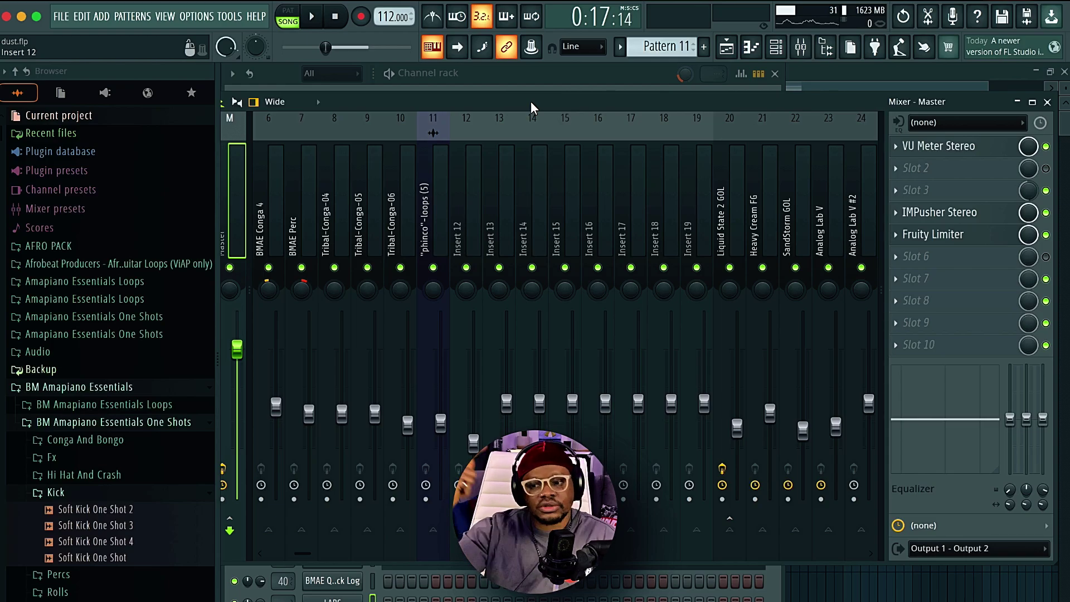
drag(531, 107, 474, 94)
Reopen the IMPusher Stereo plugin on the master channel and save the project.
click(882, 199)
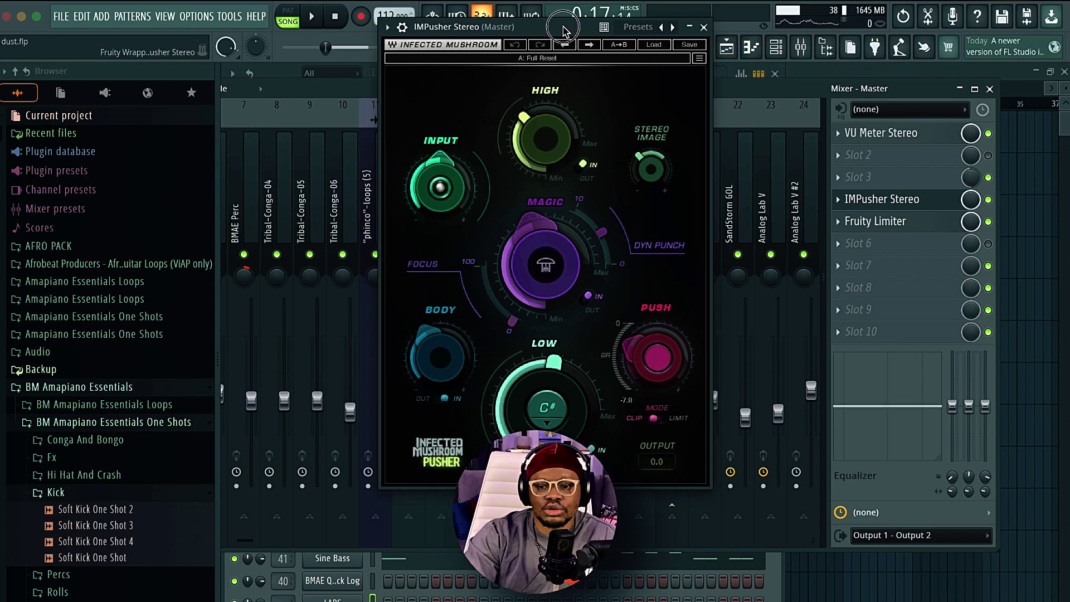
drag(566, 31, 583, 24)
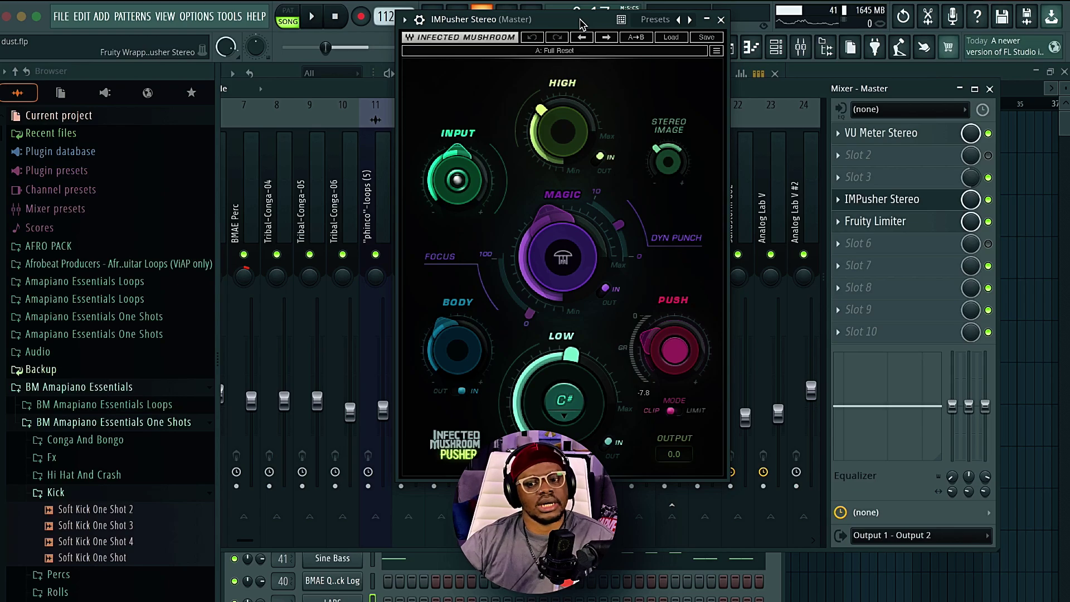
key(ctrl+s)
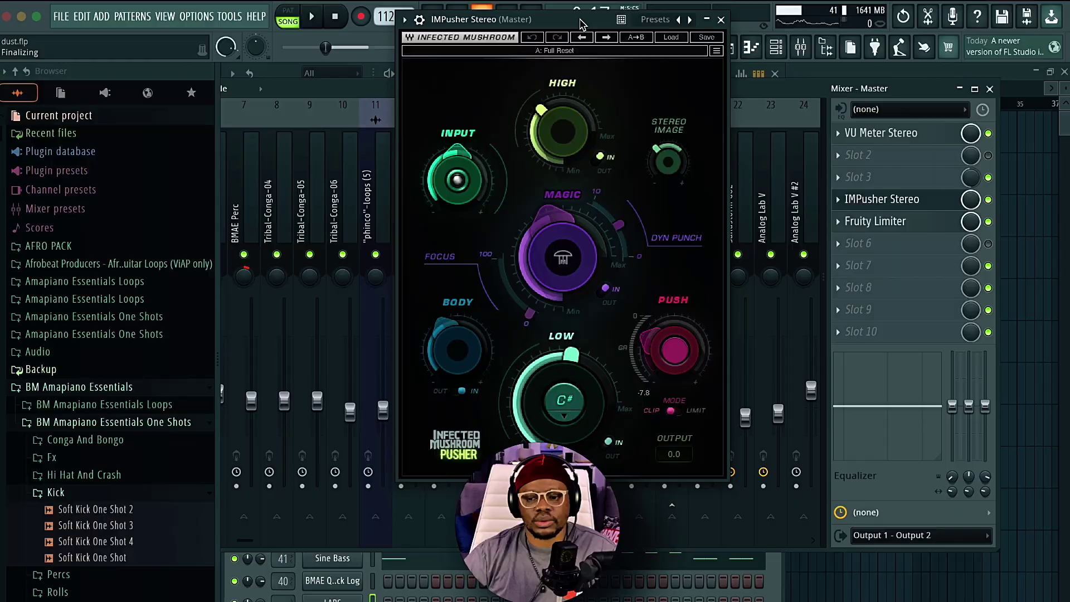